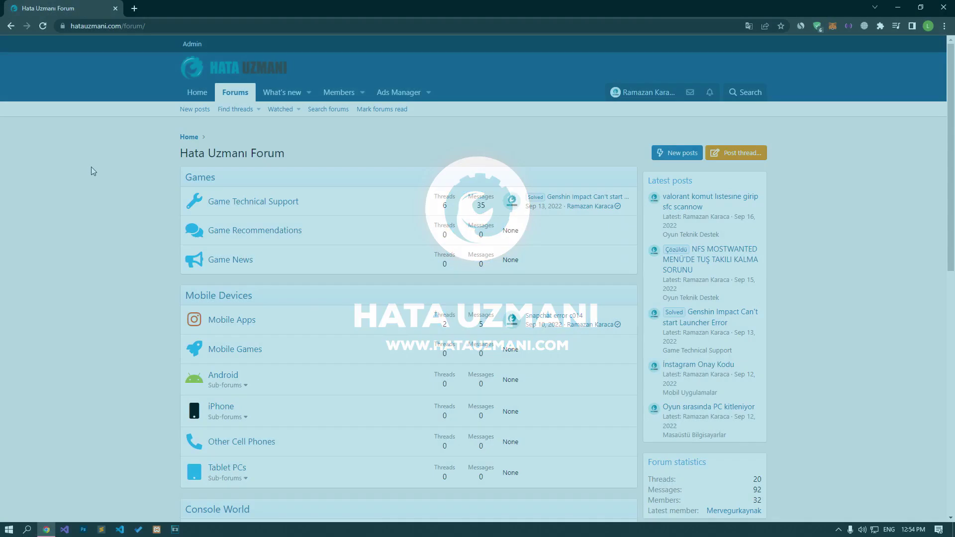
scroll(91, 170, "down", 1)
scroll(91, 171, "down", 3)
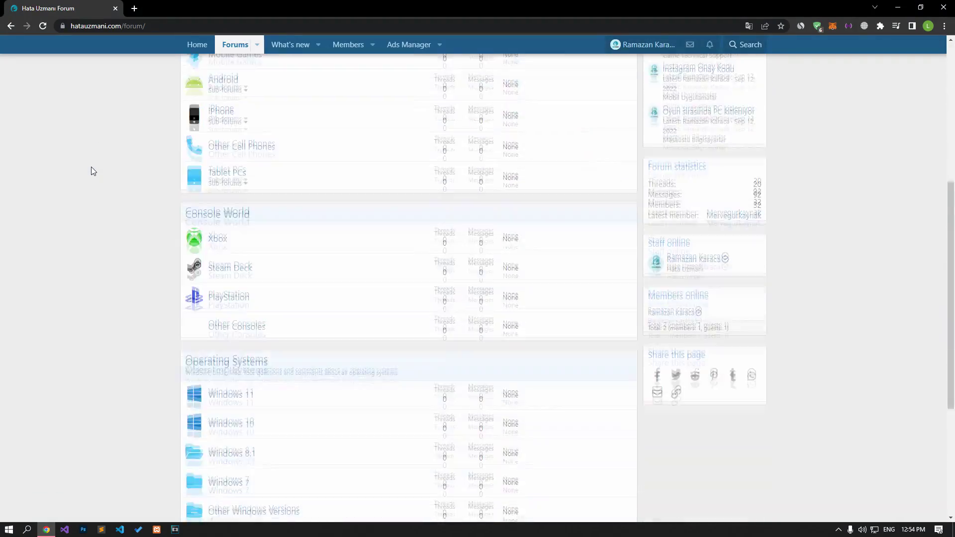
scroll(91, 171, "down", 2)
scroll(91, 171, "down", 1)
scroll(92, 171, "up", 2)
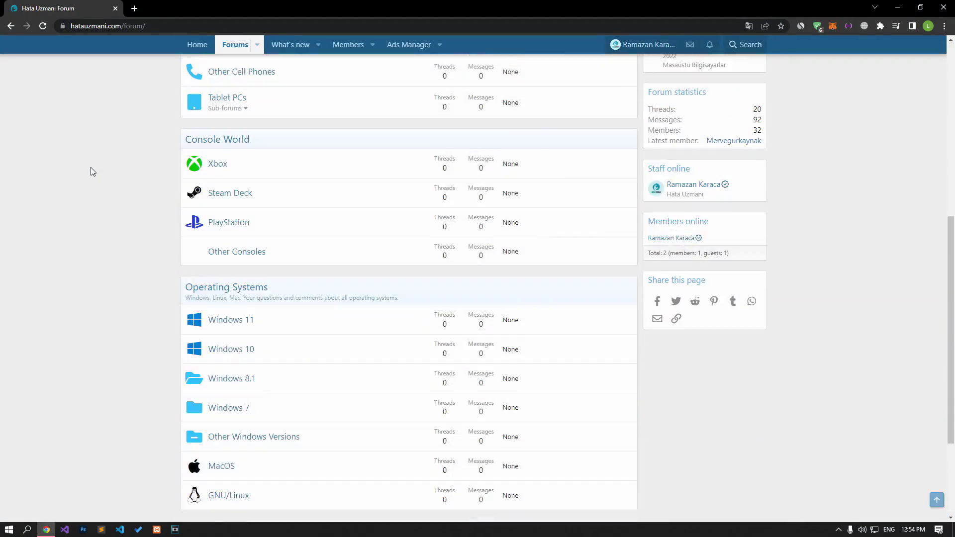
scroll(91, 170, "up", 2)
scroll(91, 170, "up", 2)
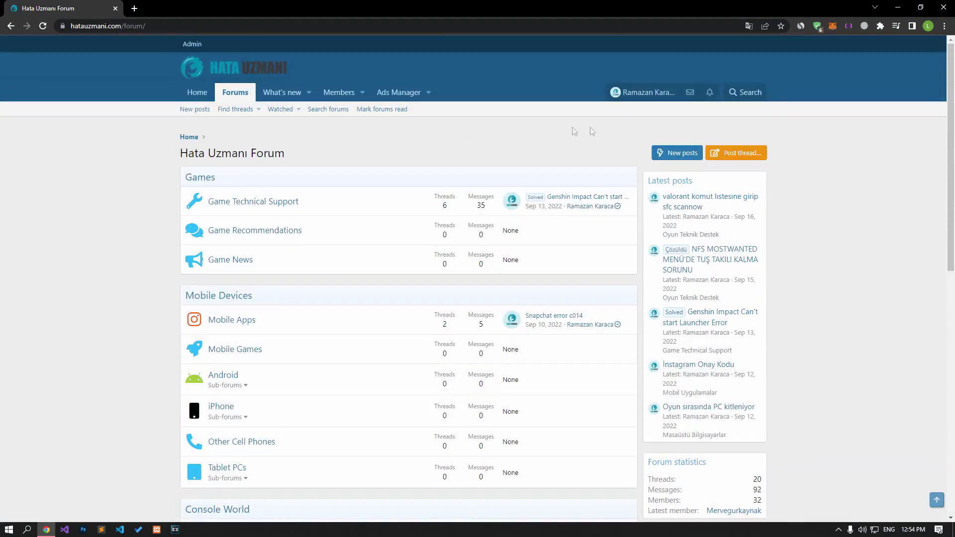
- Close the Downdetector outage tab and the Blizzard support Twitter tab
left_click(759, 154)
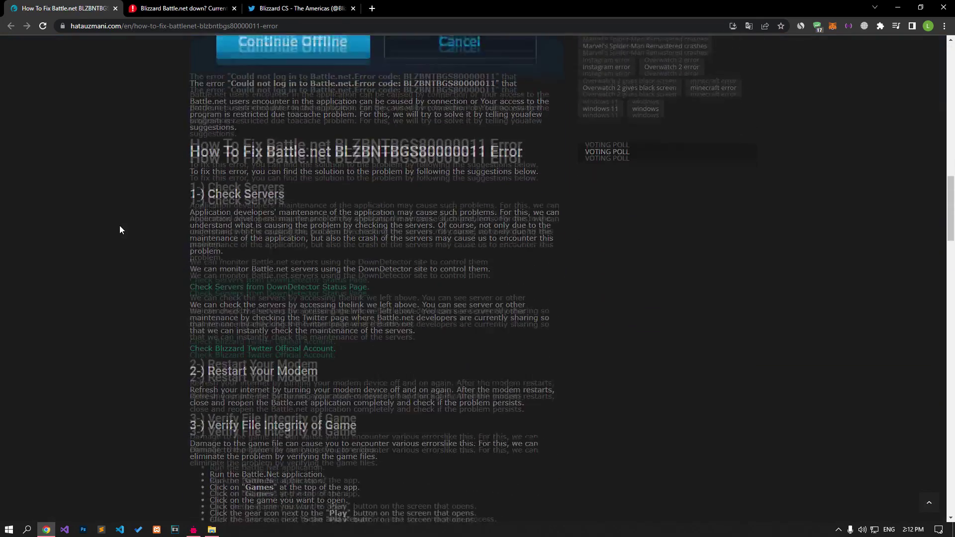
left_click(196, 7)
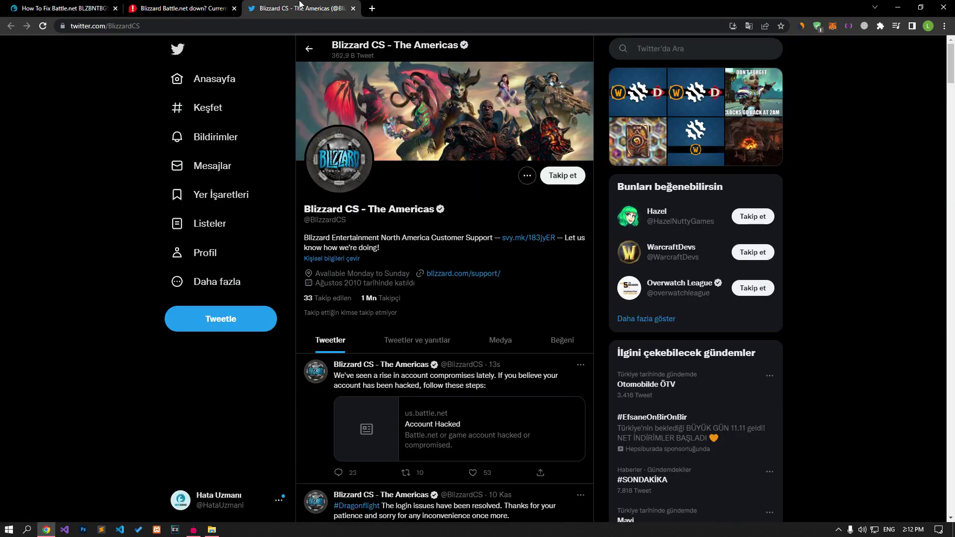
left_click(298, 9)
scroll(155, 367, "down", 5)
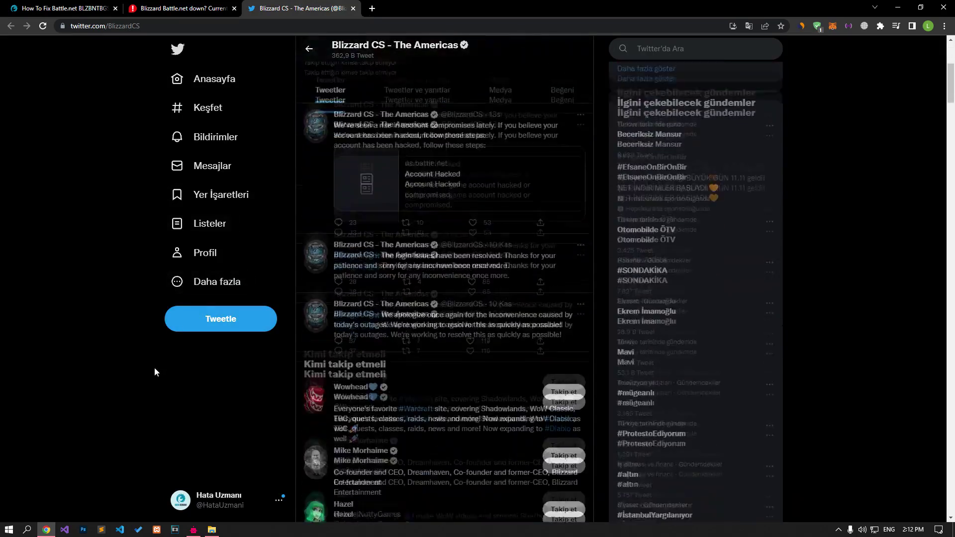
scroll(155, 368, "down", 4)
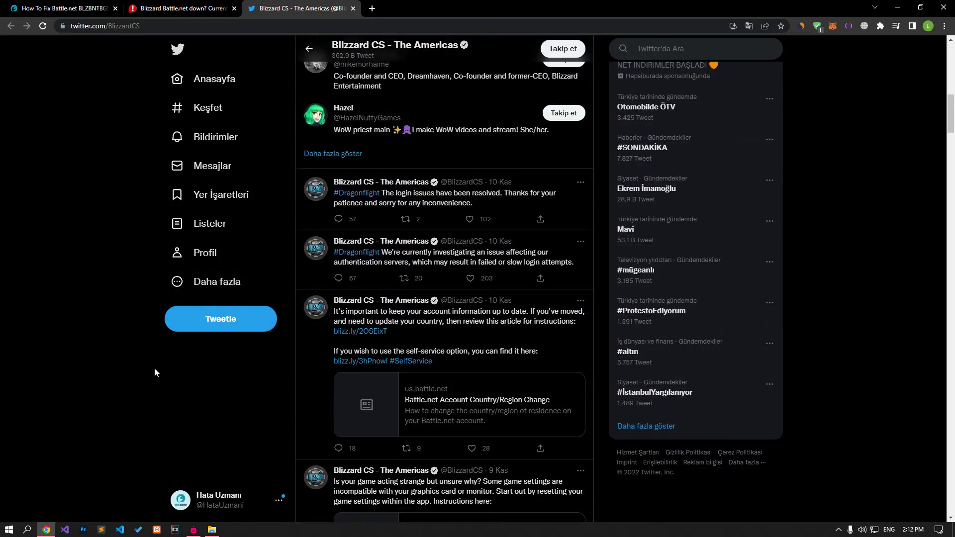
scroll(155, 368, "down", 3)
scroll(155, 368, "up", 5)
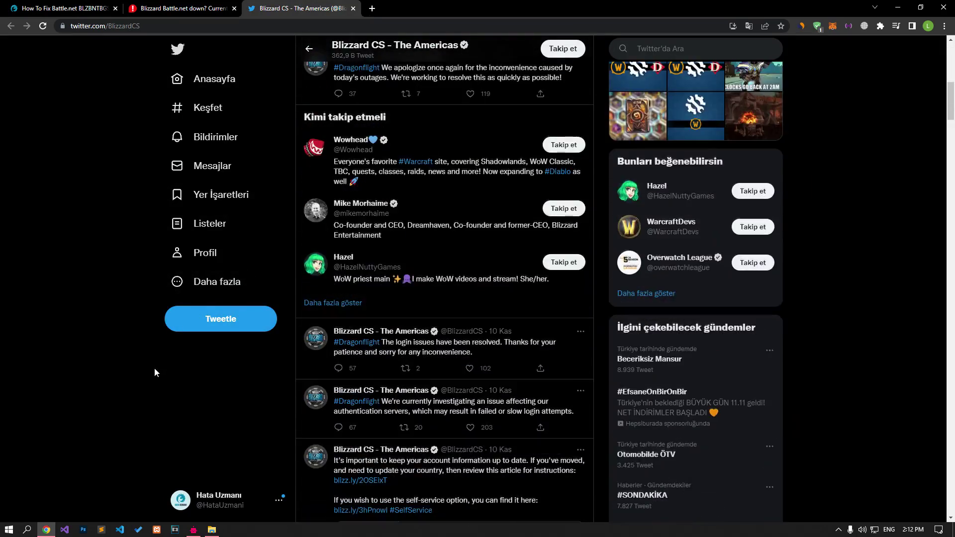
scroll(155, 372, "up", 5)
scroll(154, 372, "up", 2)
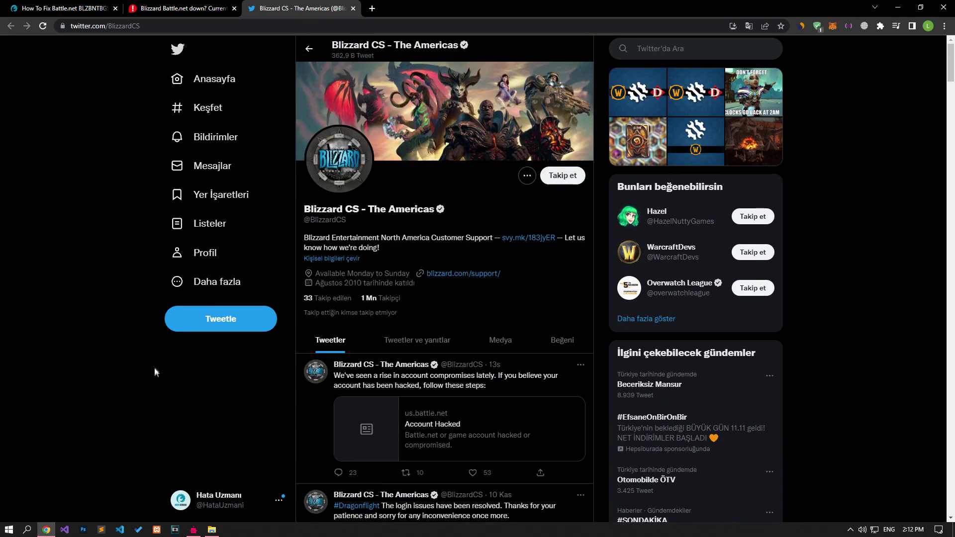
left_click(353, 9)
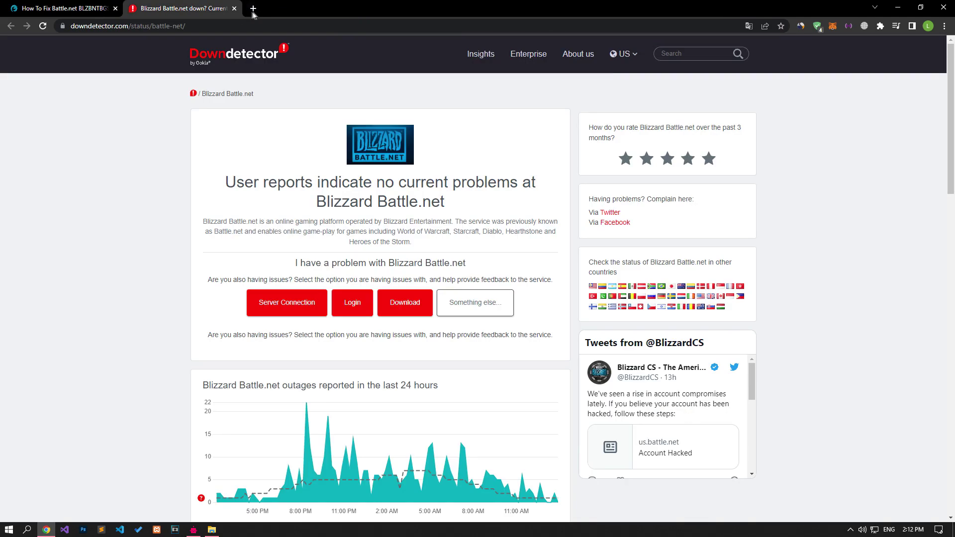
left_click(234, 8)
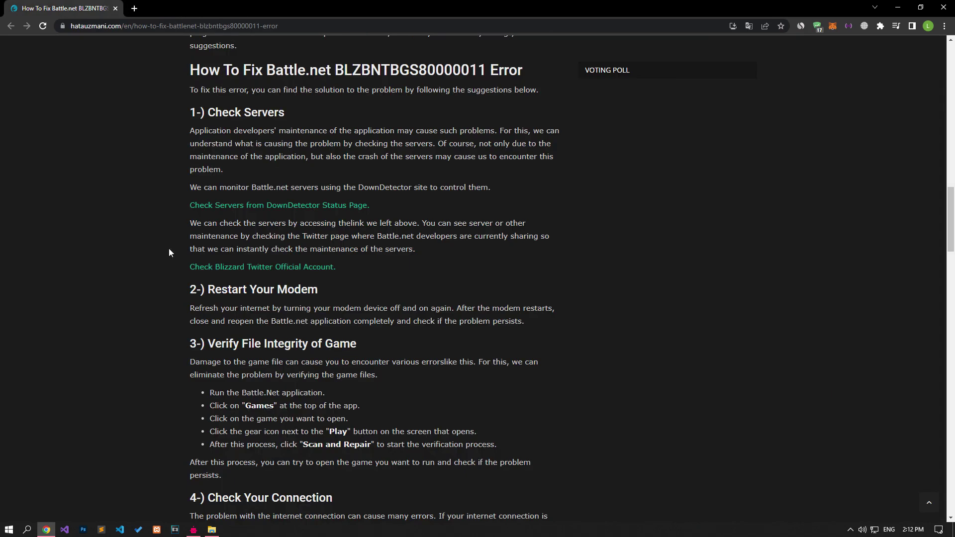
scroll(169, 253, "down", 3)
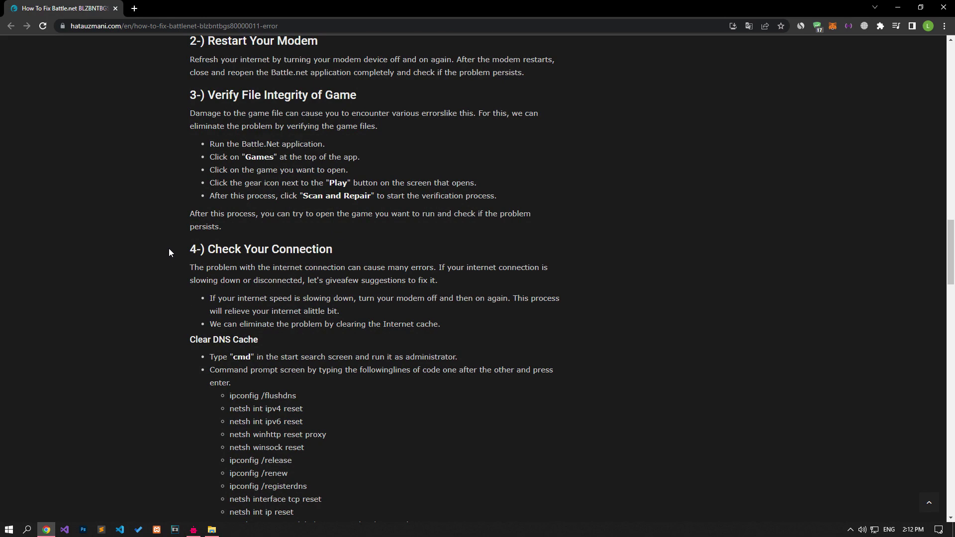
scroll(168, 252, "down", 1)
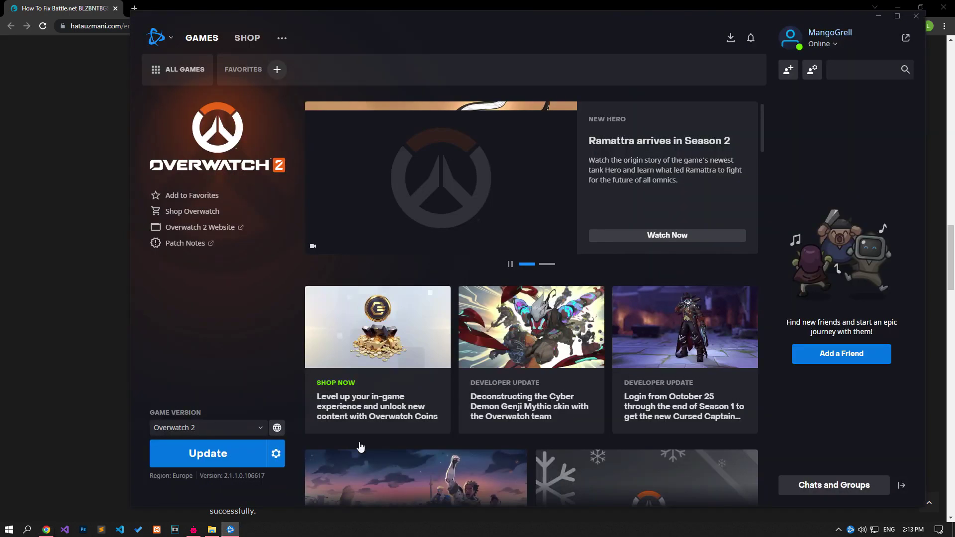
left_click(277, 461)
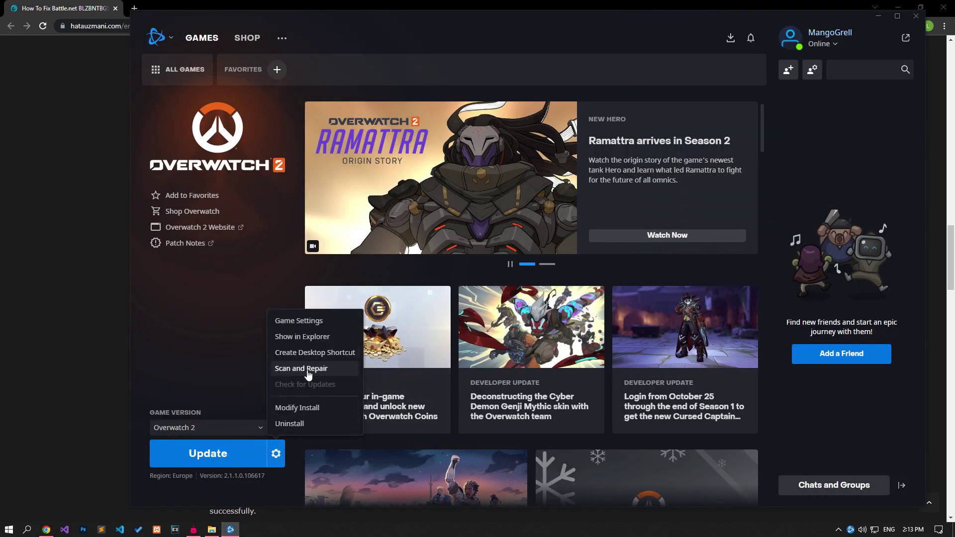
left_click(116, 321)
scroll(115, 323, "down", 1)
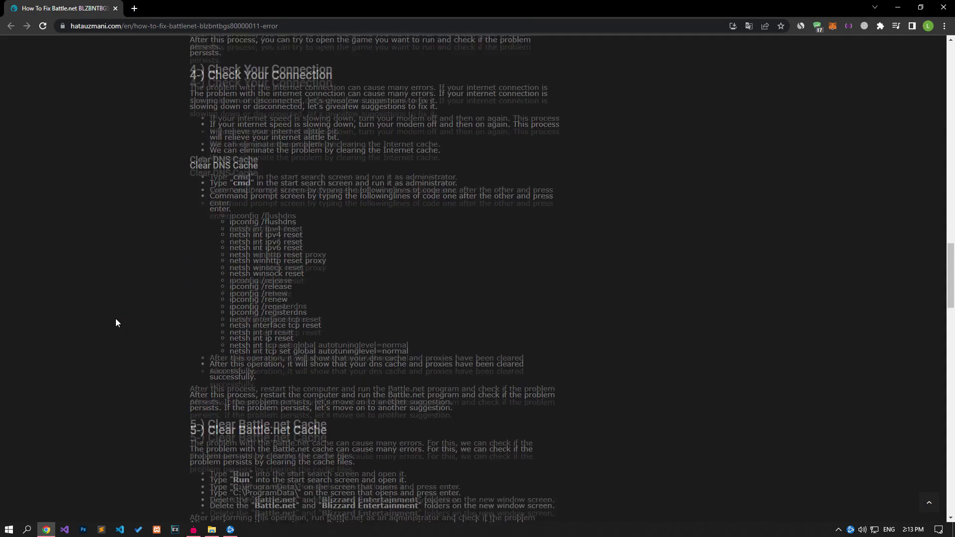
scroll(116, 323, "down", 1)
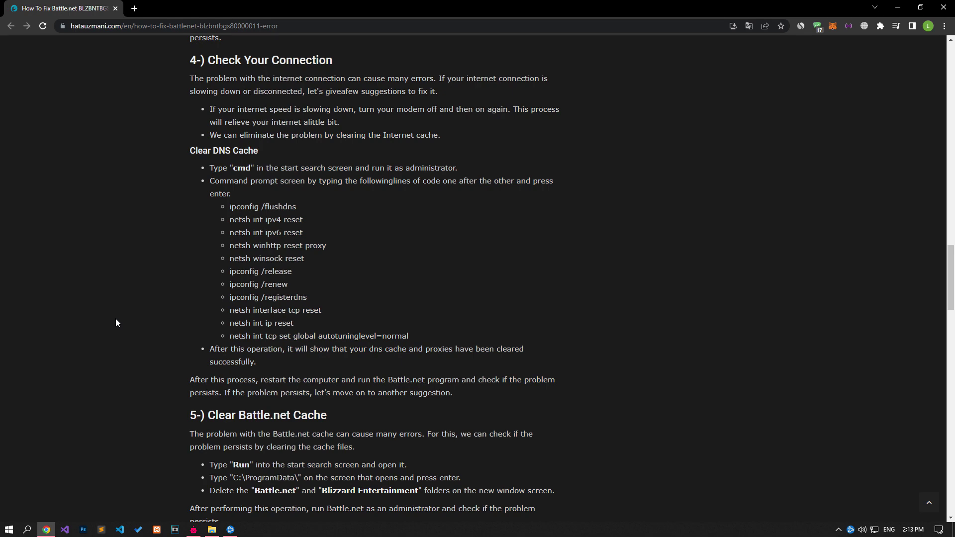
- Launch Command Prompt with administrator rights from Windows search
left_click(8, 530)
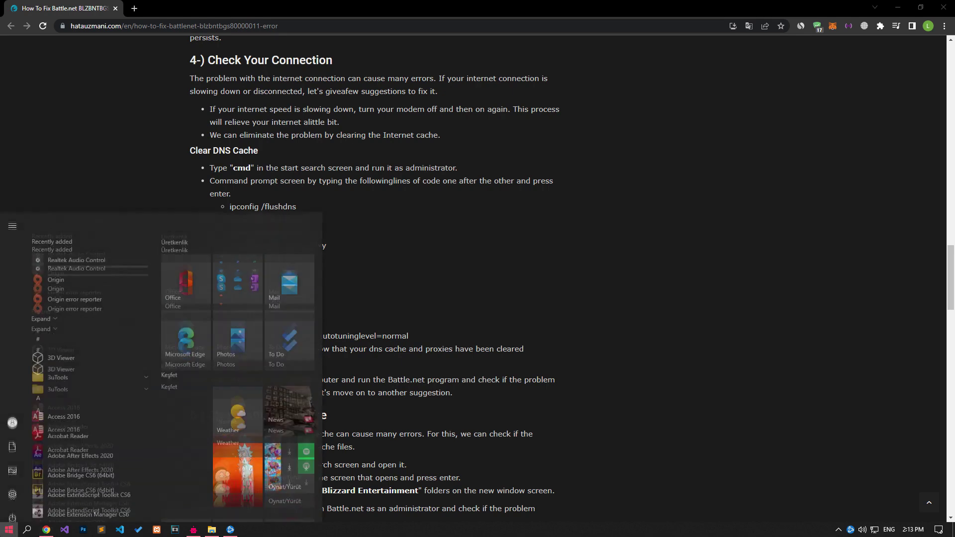
type("cmd")
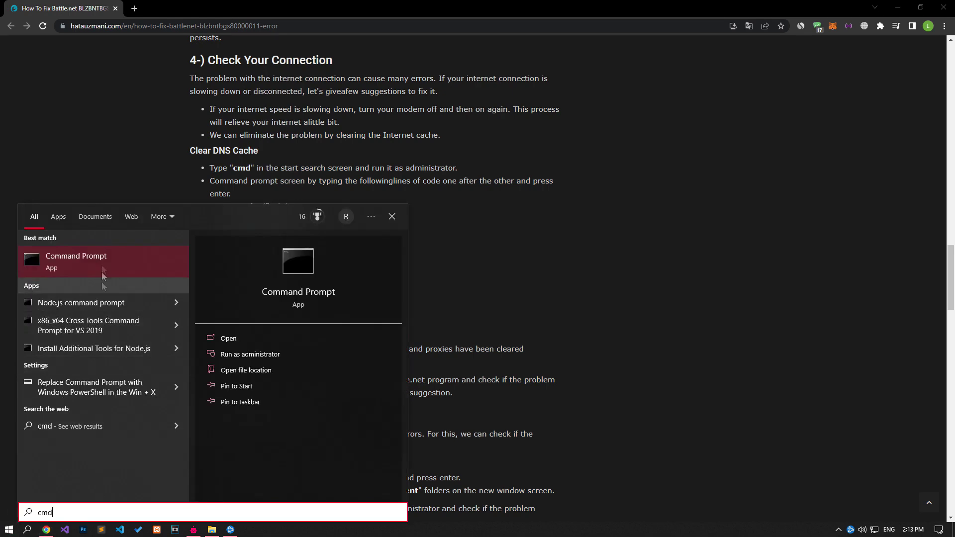
right_click(102, 261)
left_click(129, 274)
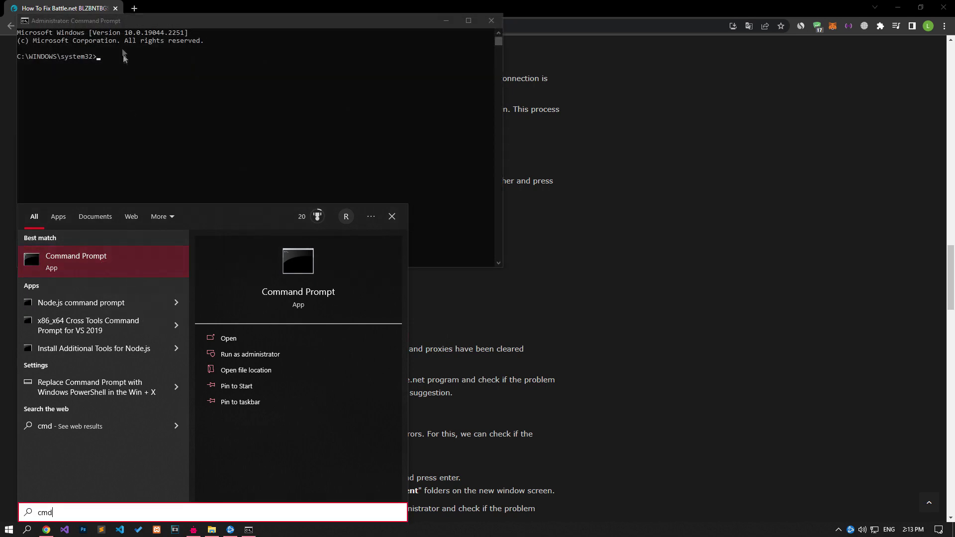
left_click(145, 21)
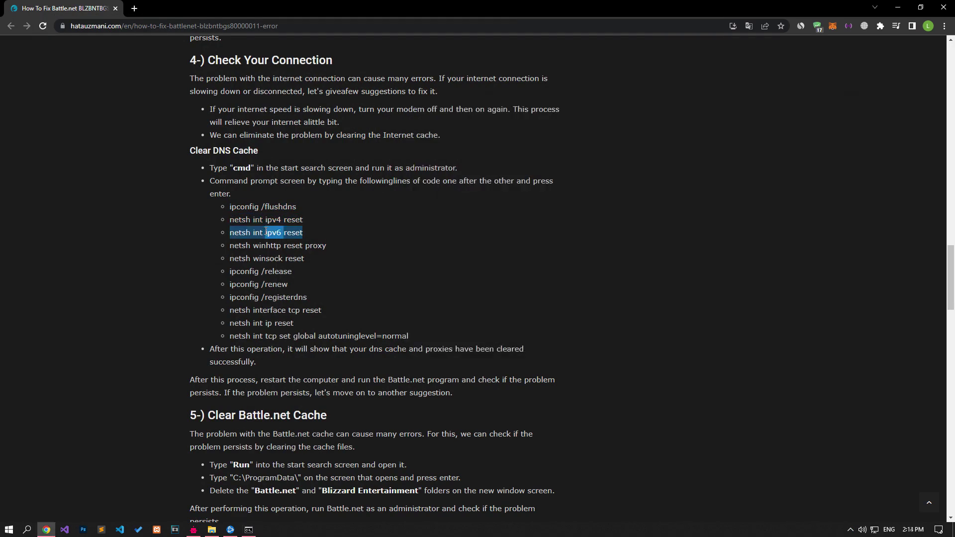
- Run the netsh reset, ipconfig /renew, /registerdns and TCP autotuning commands
triple_click(262, 235)
triple_click(262, 258)
triple_click(258, 284)
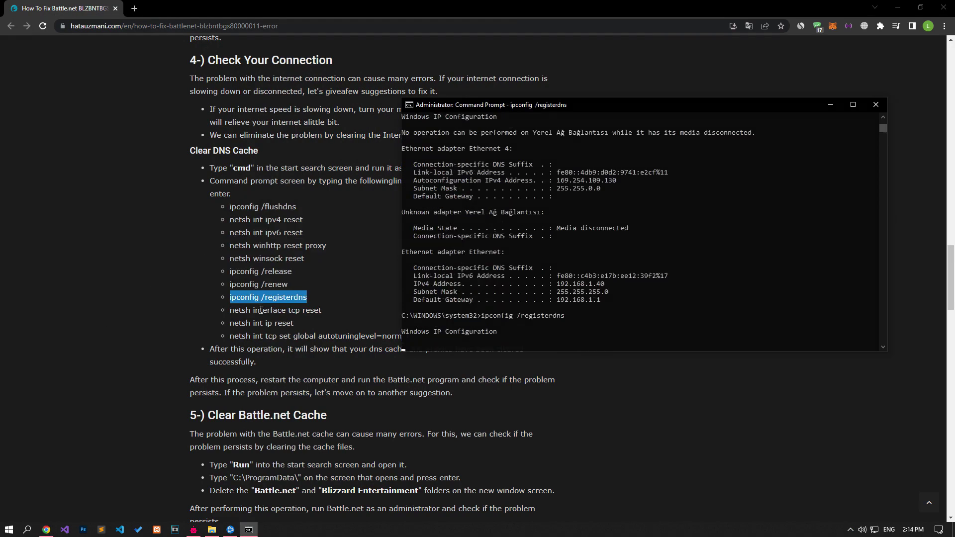
triple_click(260, 310)
triple_click(261, 336)
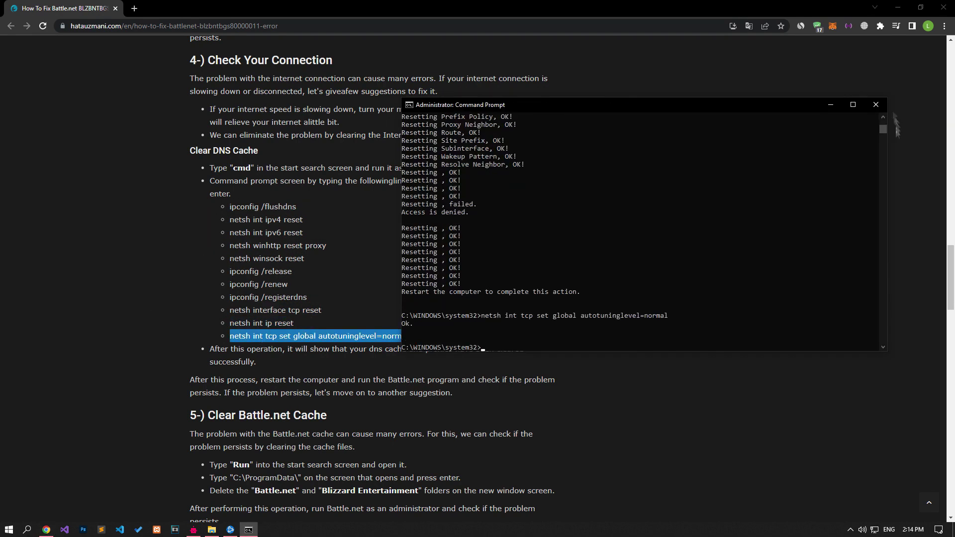
left_click(8, 529)
left_click(12, 510)
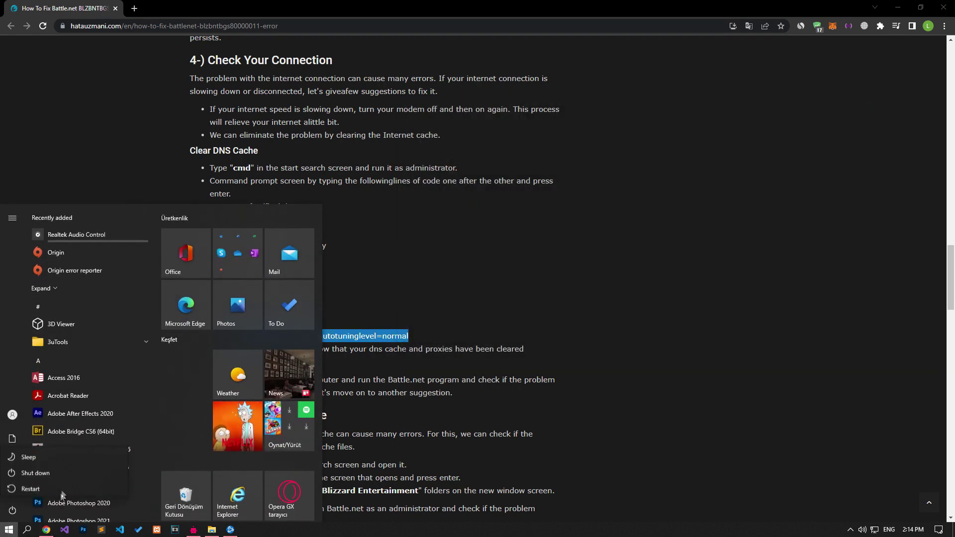
- Paste C:\ProgramData\ from the article into the Run dialog to open it
left_click(166, 189)
scroll(156, 264, "down", 5)
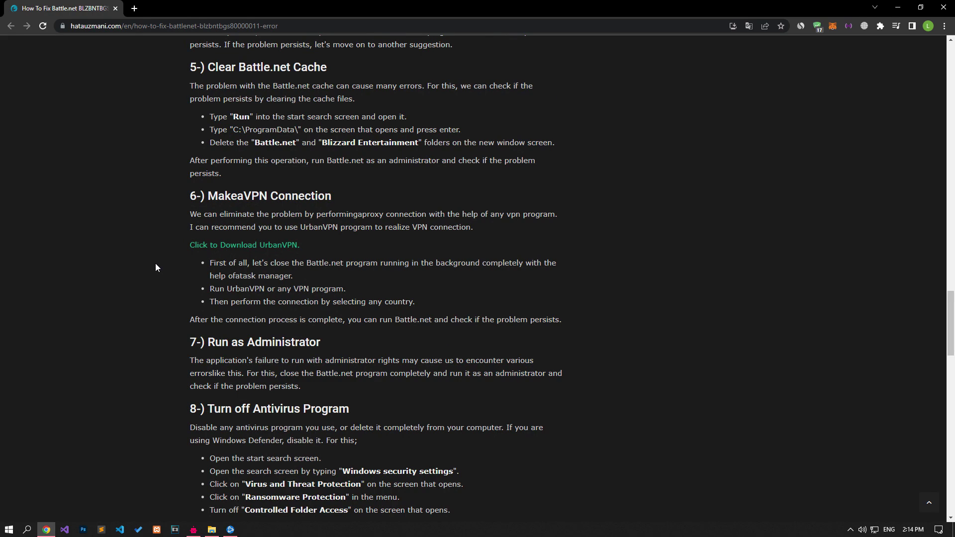
left_click(4, 530)
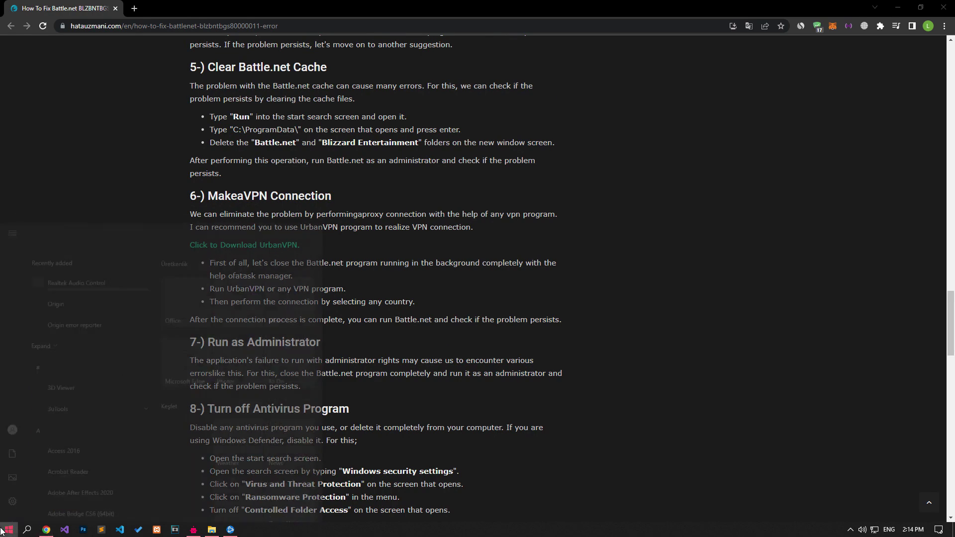
type("run")
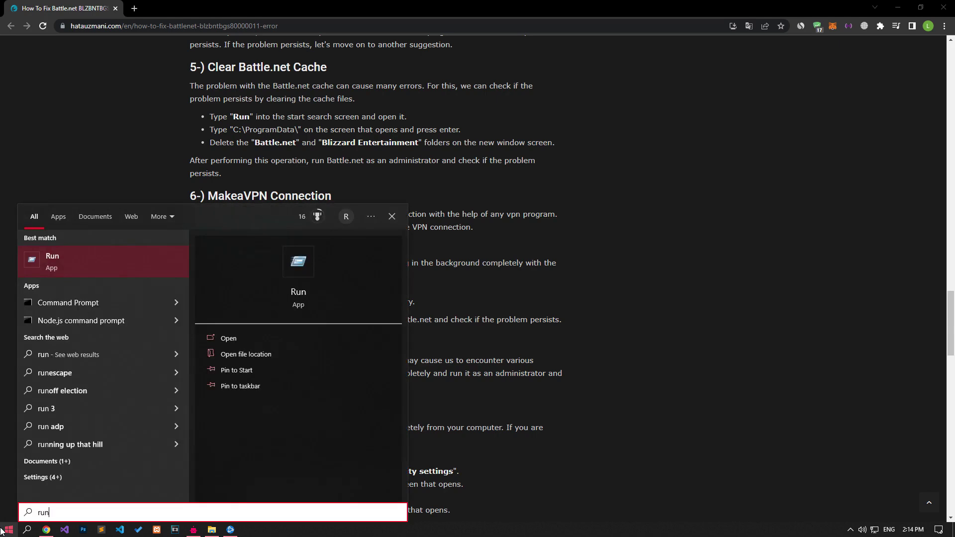
left_click(81, 265)
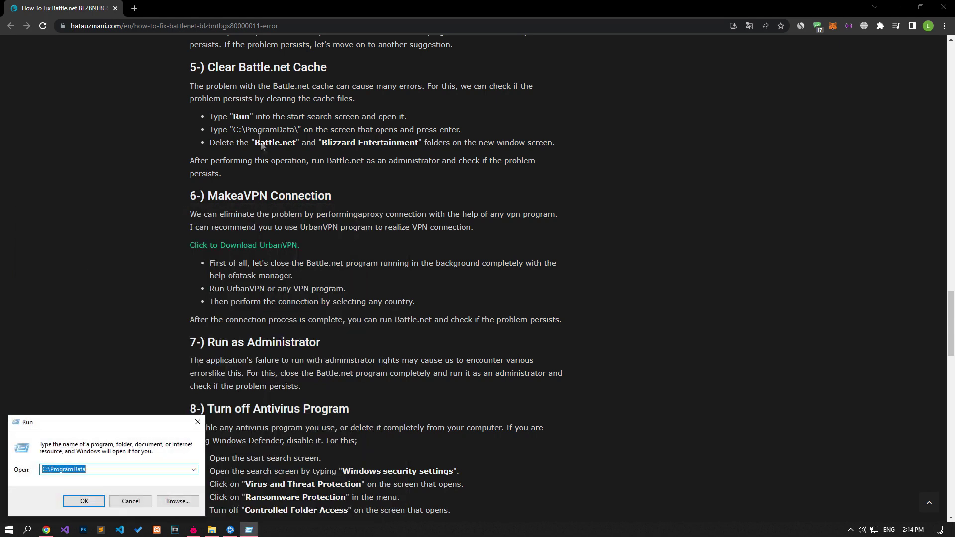
left_click_drag(232, 131, 298, 132)
key("alt+Tab")
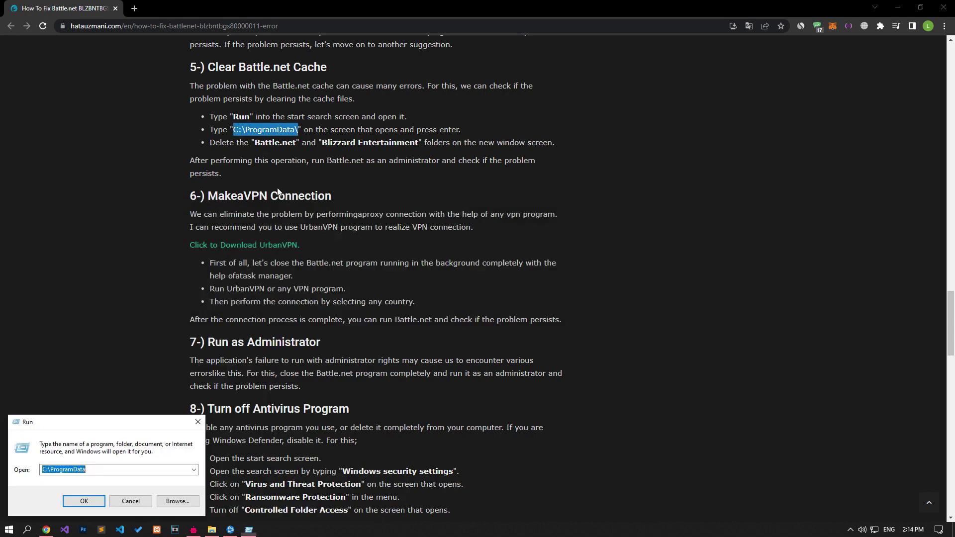
type("C:\\ProgramData\\")
key("Return")
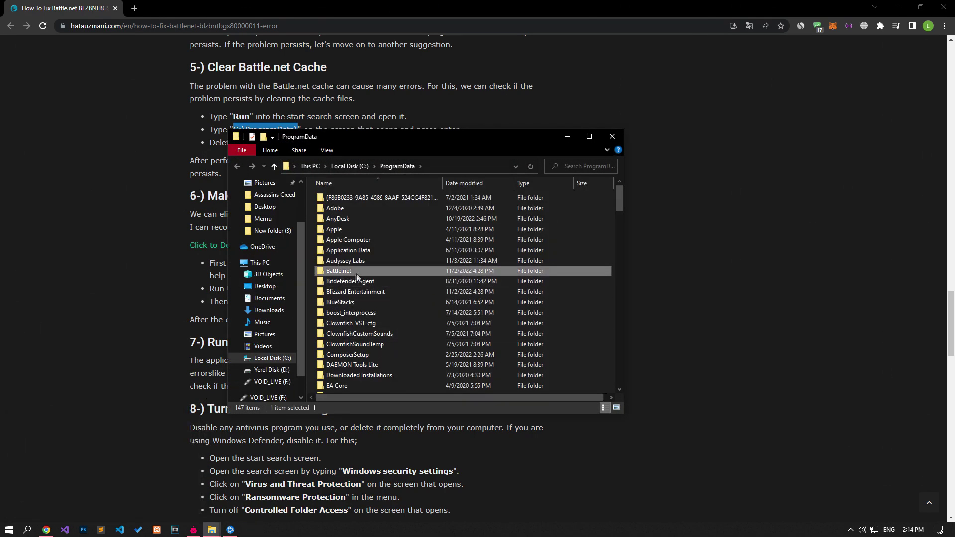
- Delete the Battle.net folder after ending Battle.net and its Update Agent in Task Manager
double_click(354, 274)
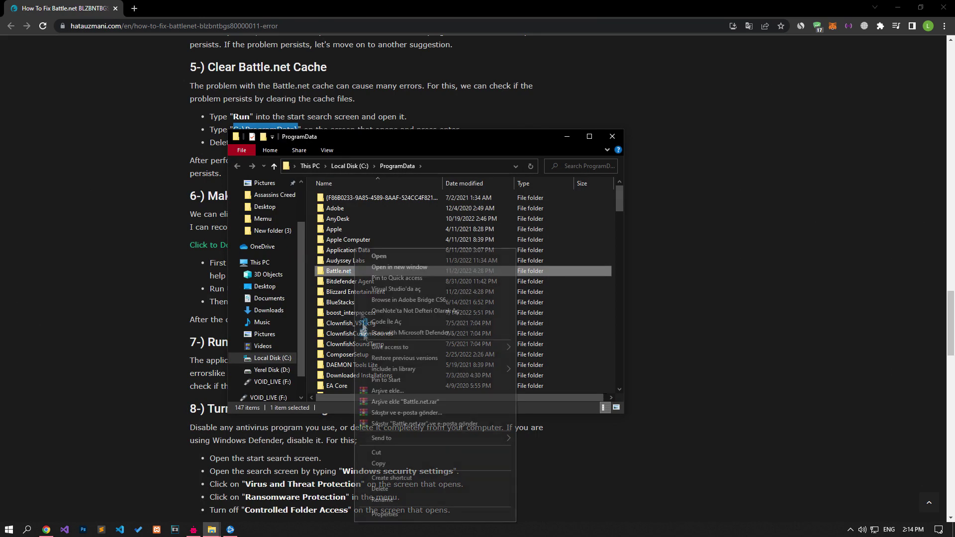
left_click(388, 487)
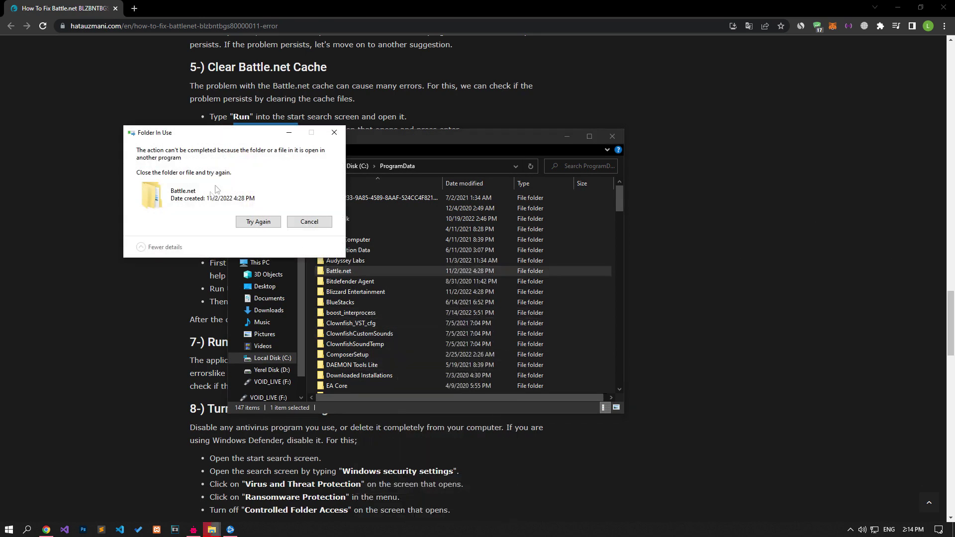
right_click(329, 530)
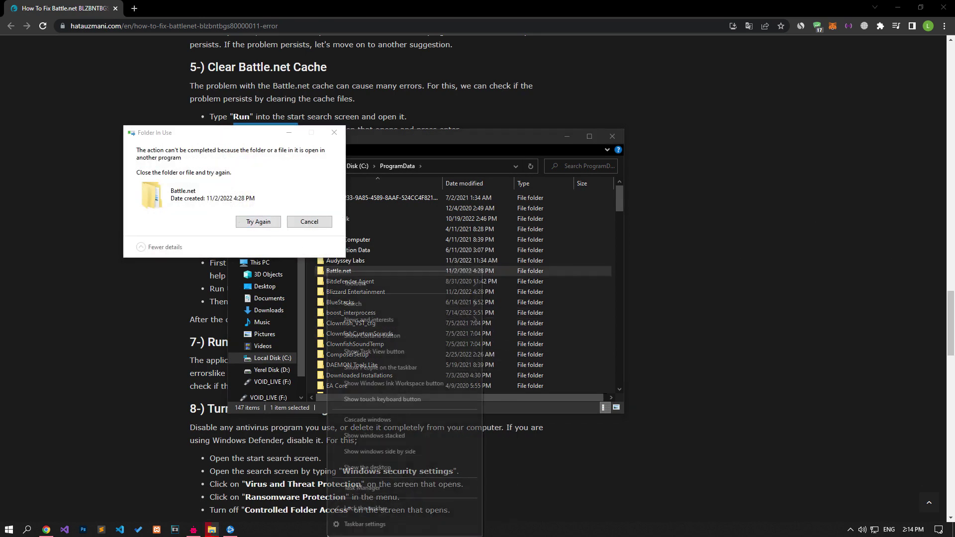
left_click(356, 486)
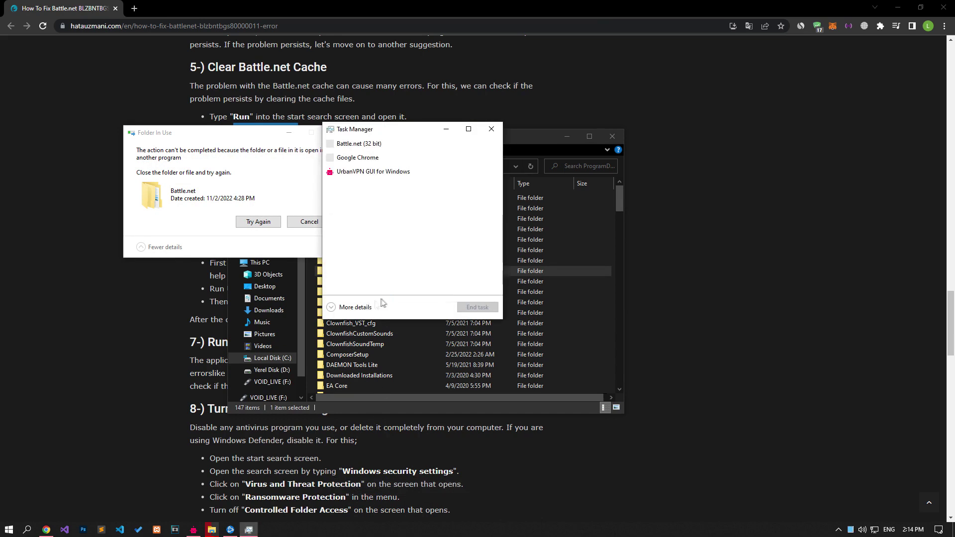
left_click(364, 147)
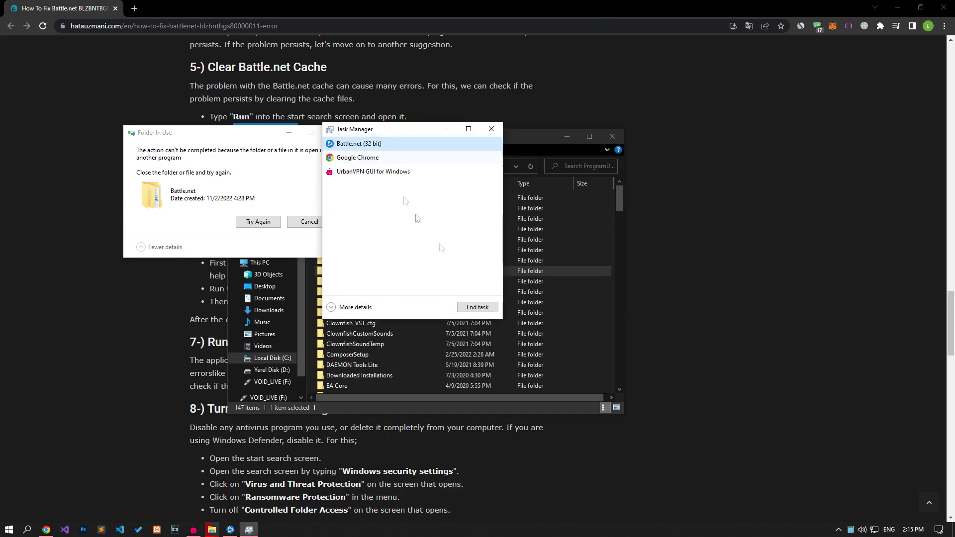
left_click(478, 307)
left_click(347, 307)
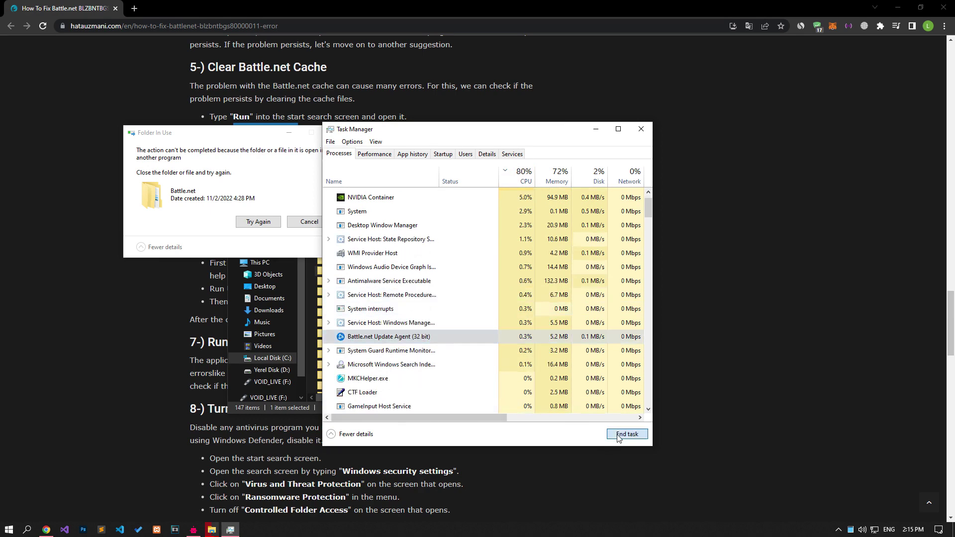
left_click(625, 435)
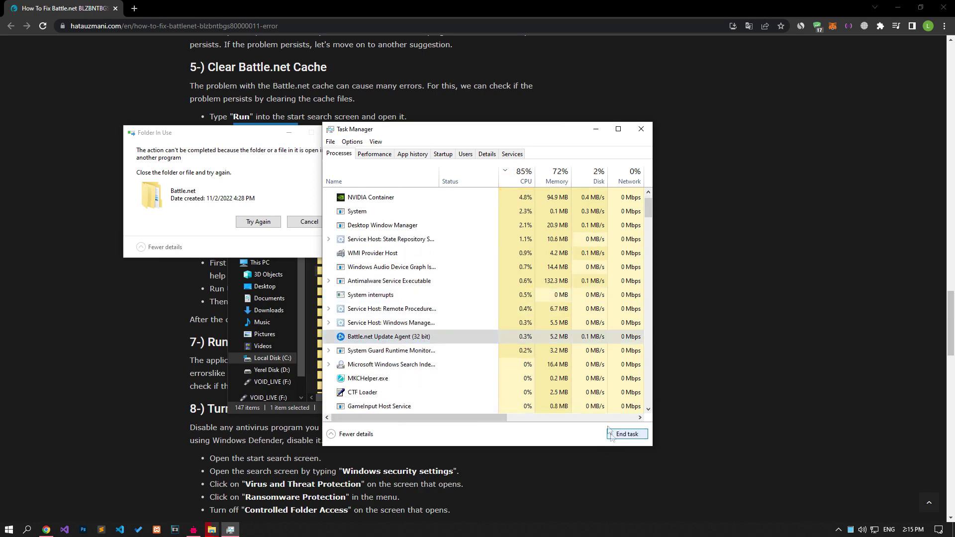
left_click(641, 129)
left_click(260, 223)
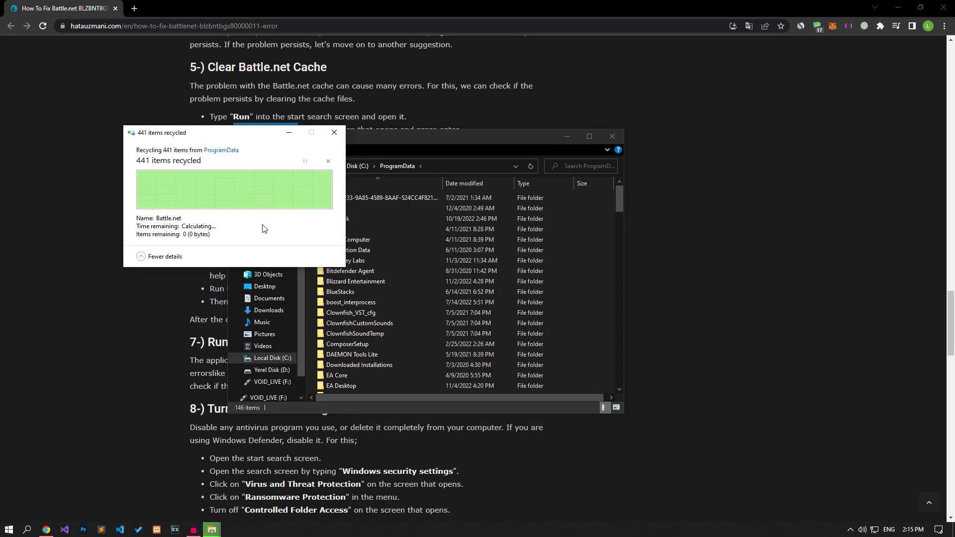
- Delete the Blizzard Entertainment folder and relaunch Battle.net from its shortcut
left_click(388, 283)
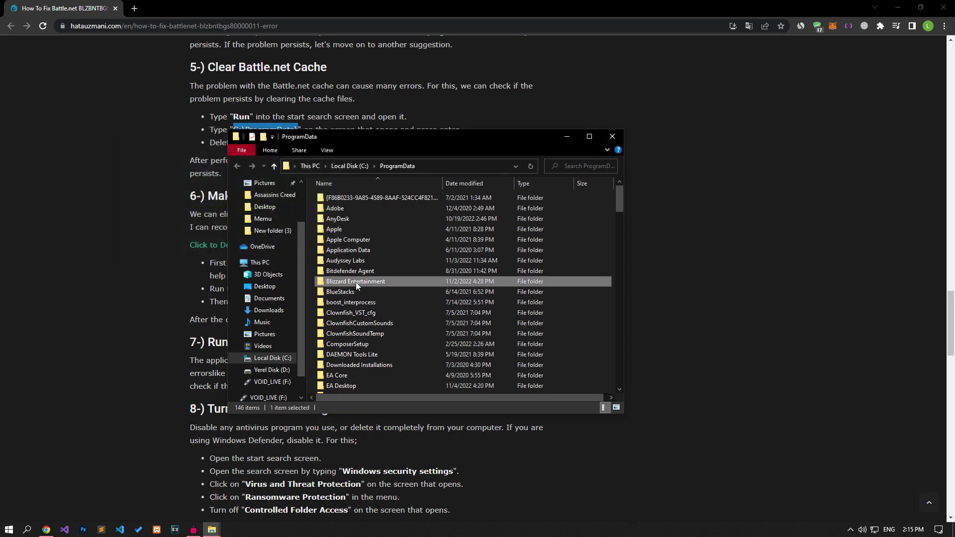
right_click(356, 282)
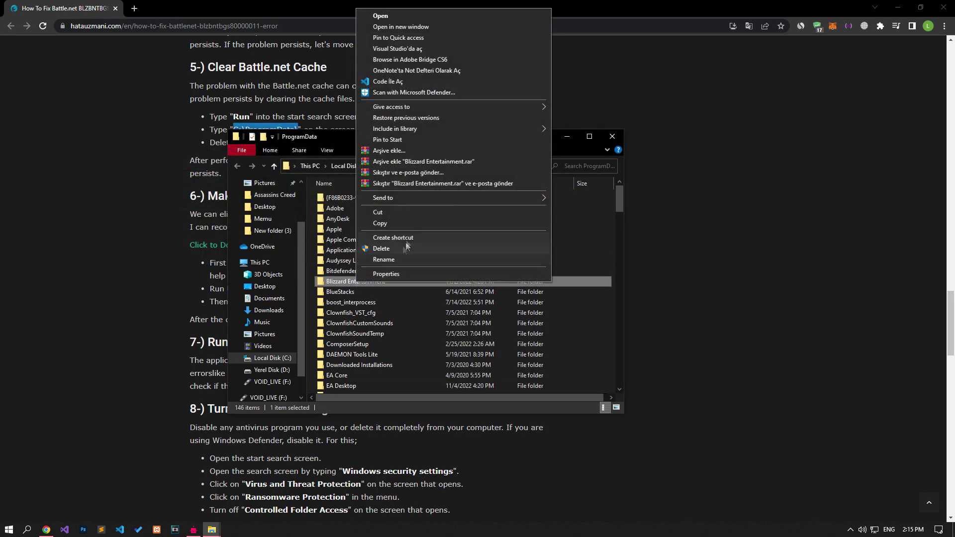
left_click(390, 248)
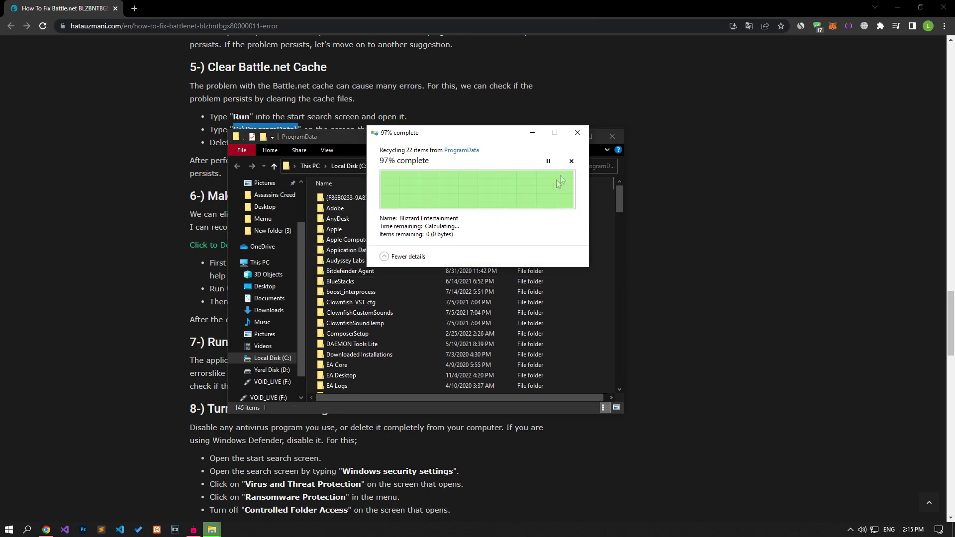
left_click(612, 140)
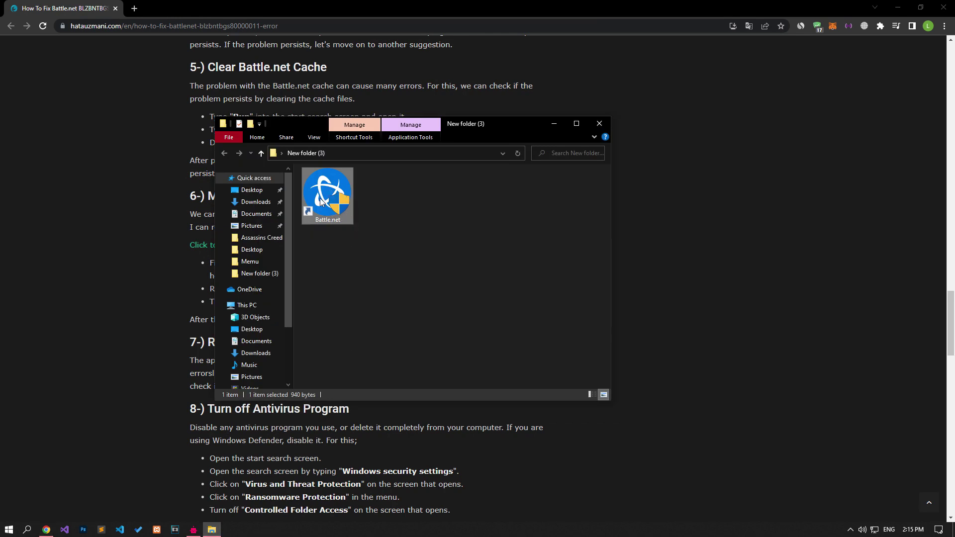
double_click(320, 199)
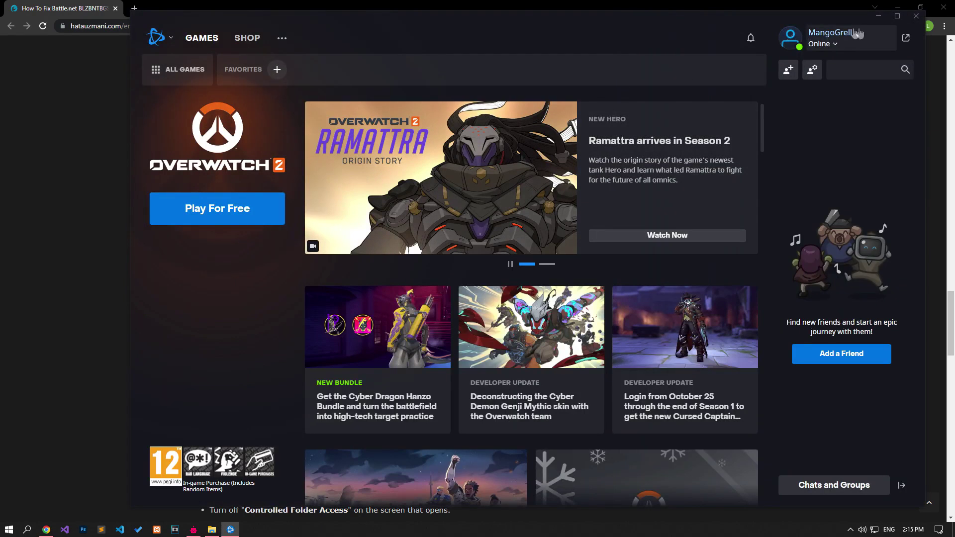
- Minimize the Battle.net launcher showing the Overwatch 2 page
left_click(879, 16)
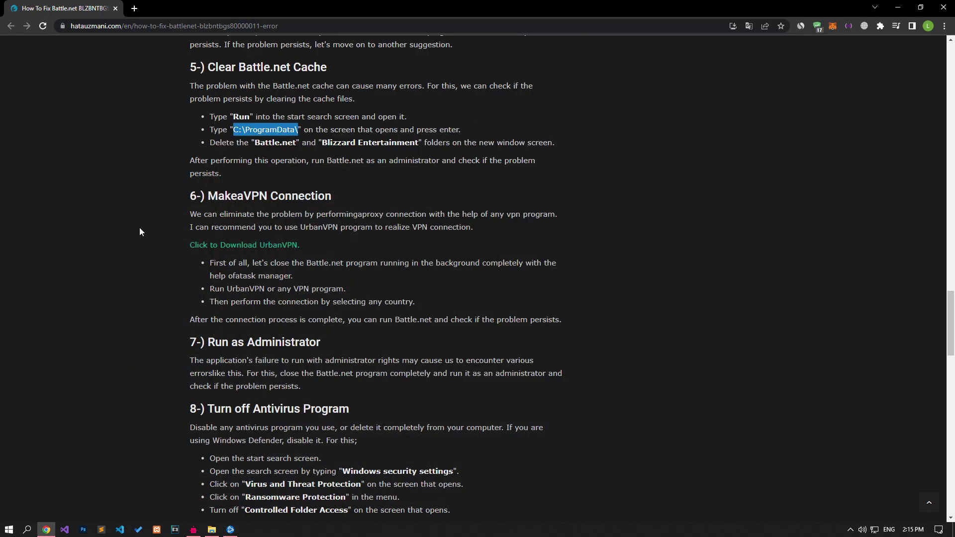
scroll(140, 227, "down", 1)
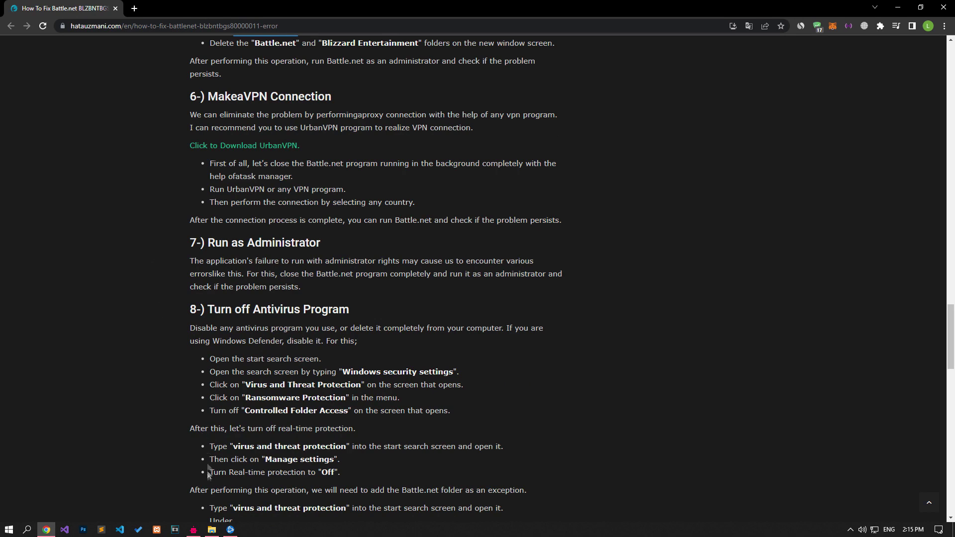
- Choose Denmark in UrbanVPN and quit the background Battle.net client
left_click(193, 530)
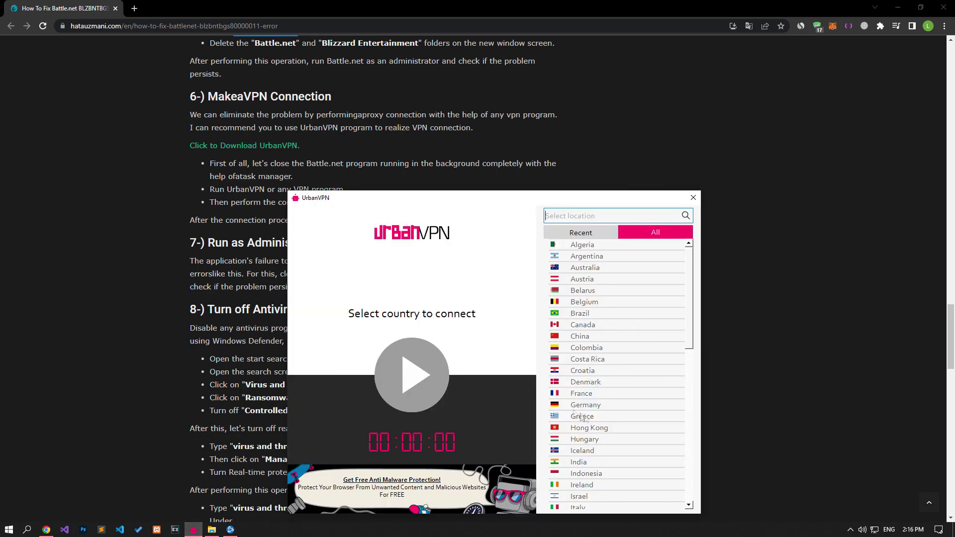
left_click(564, 383)
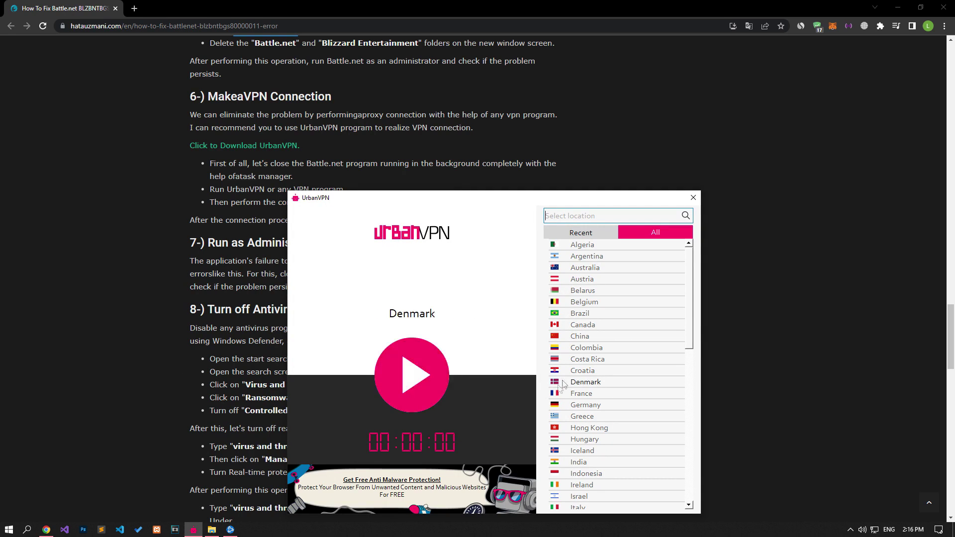
left_click(850, 530)
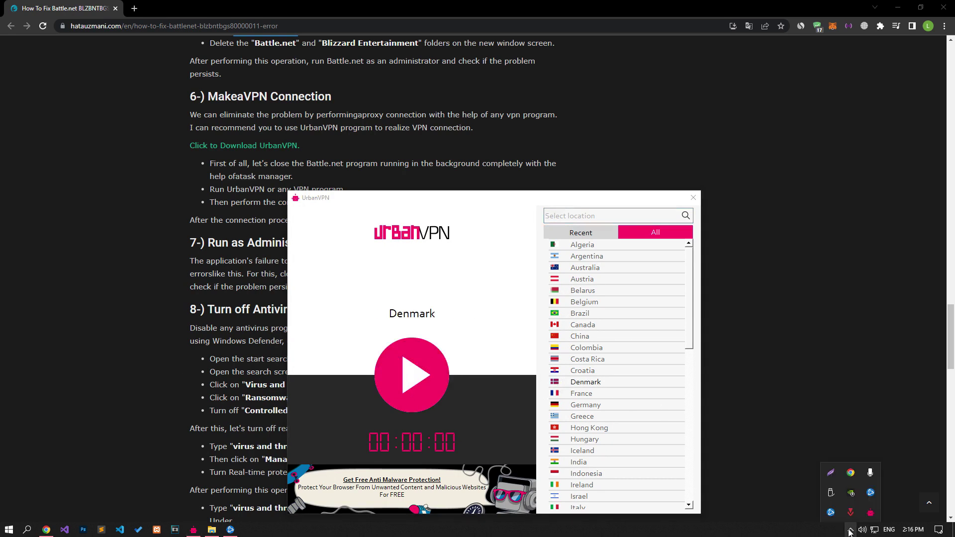
right_click(832, 514)
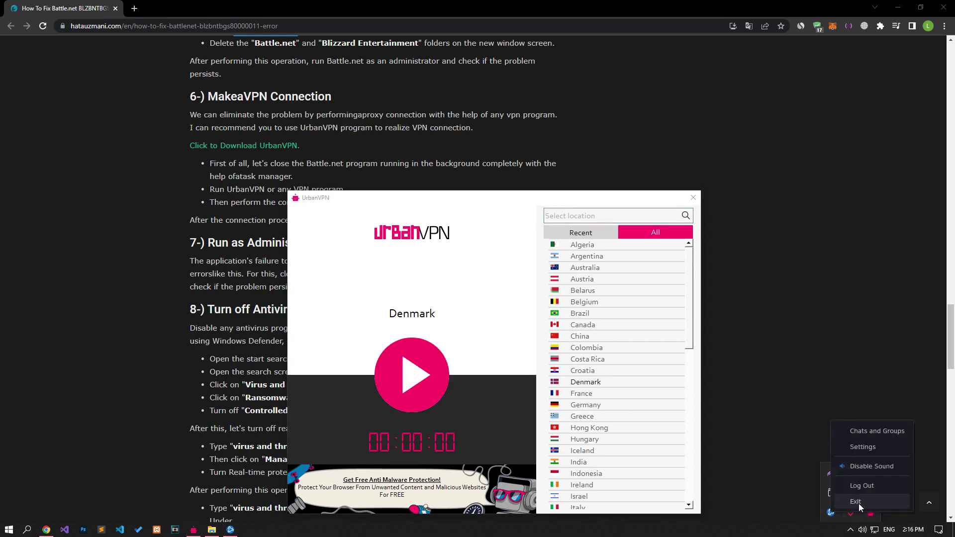
left_click(859, 507)
- Quit the Battle.net client from the system tray a second time
left_click(212, 530)
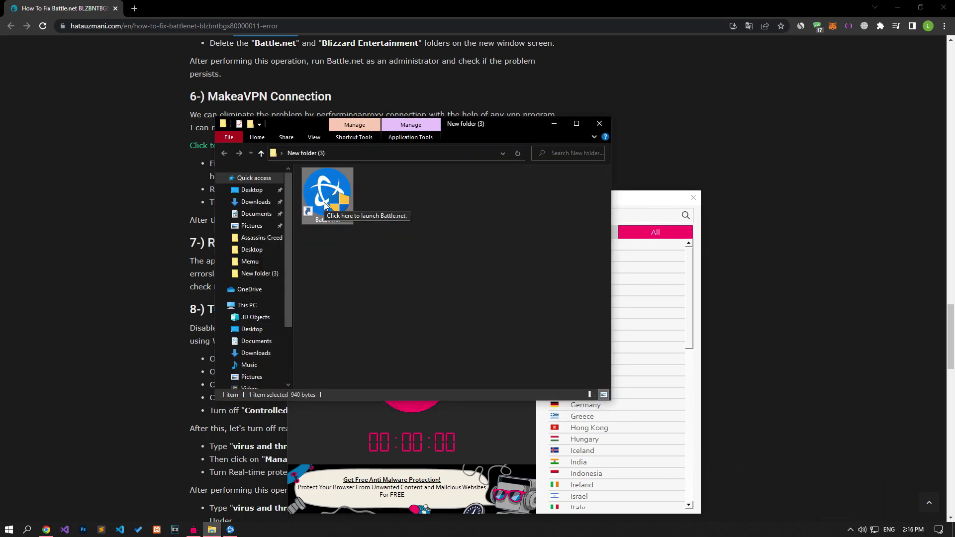
left_click(849, 530)
right_click(843, 514)
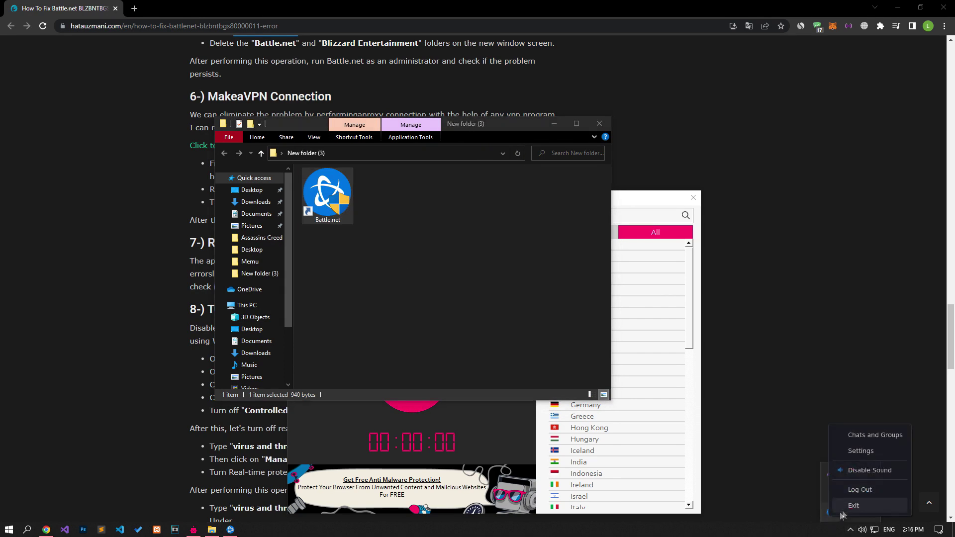
left_click(844, 511)
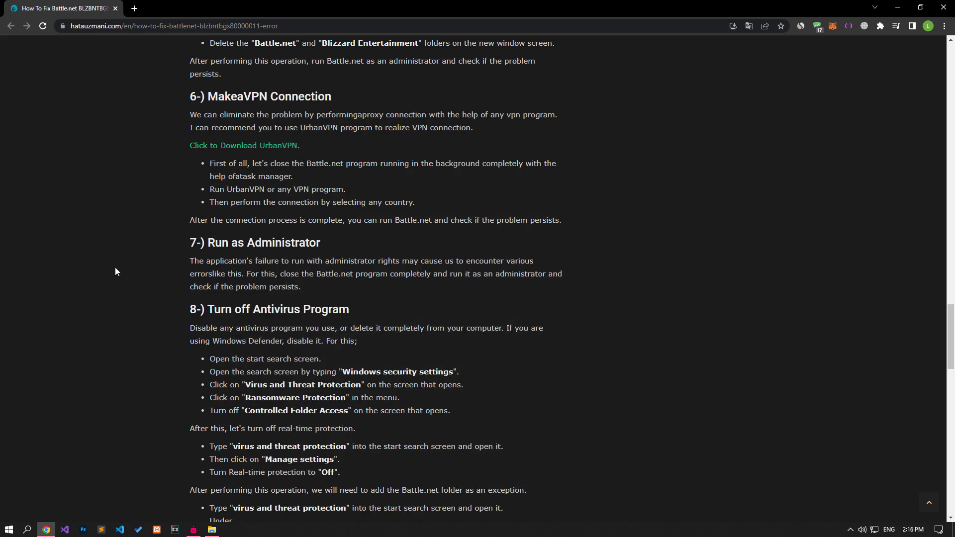
scroll(116, 268, "down", 3)
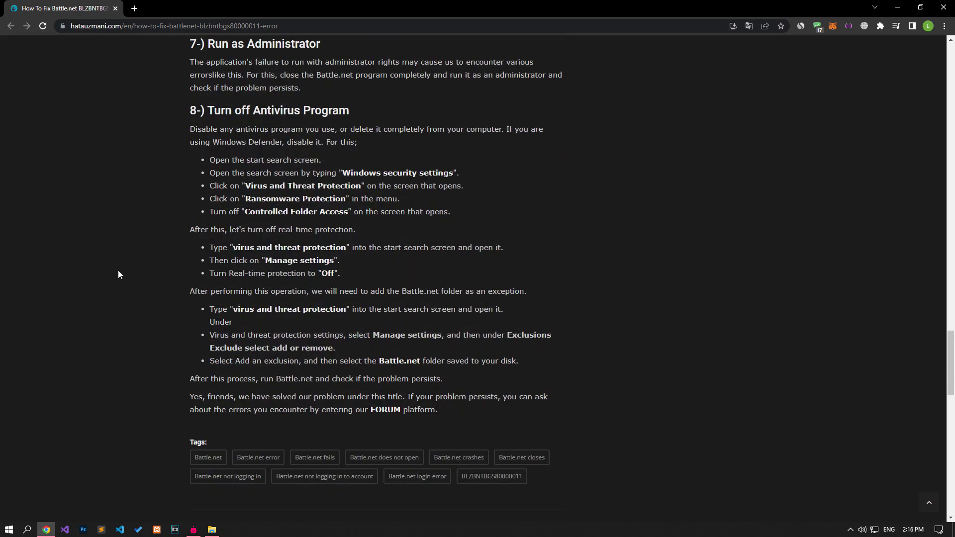
- Restore the New folder (3) window and launch its Battle.net shortcut as administrator
left_click(212, 530)
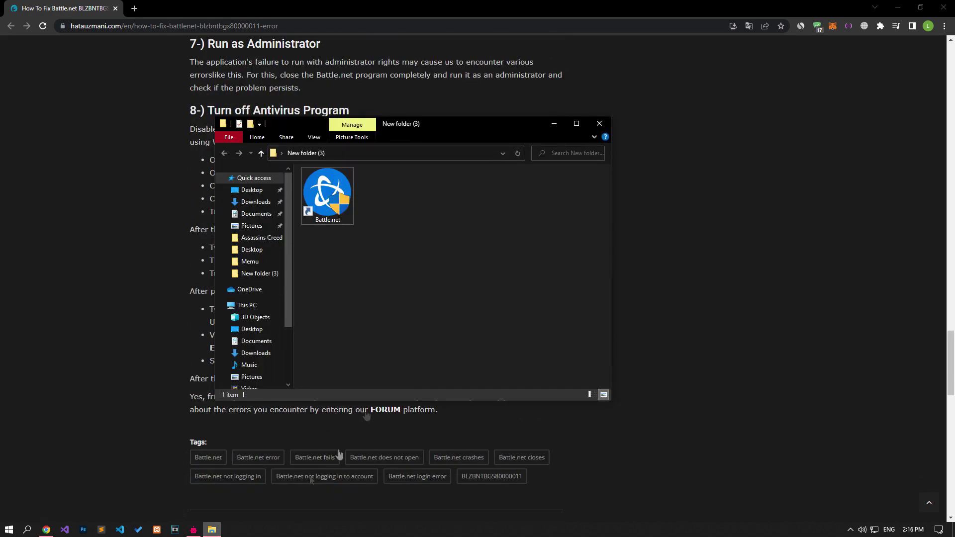
left_click(334, 198)
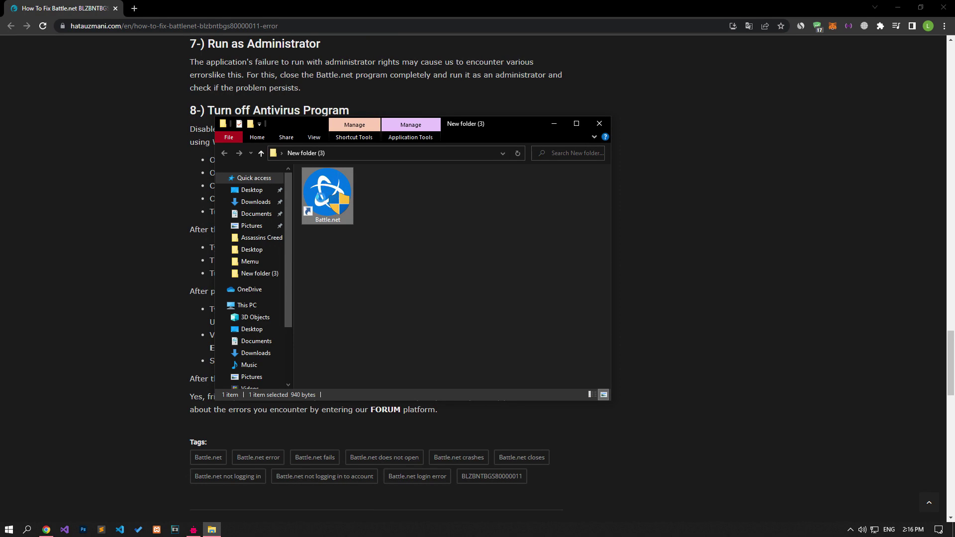
right_click(321, 198)
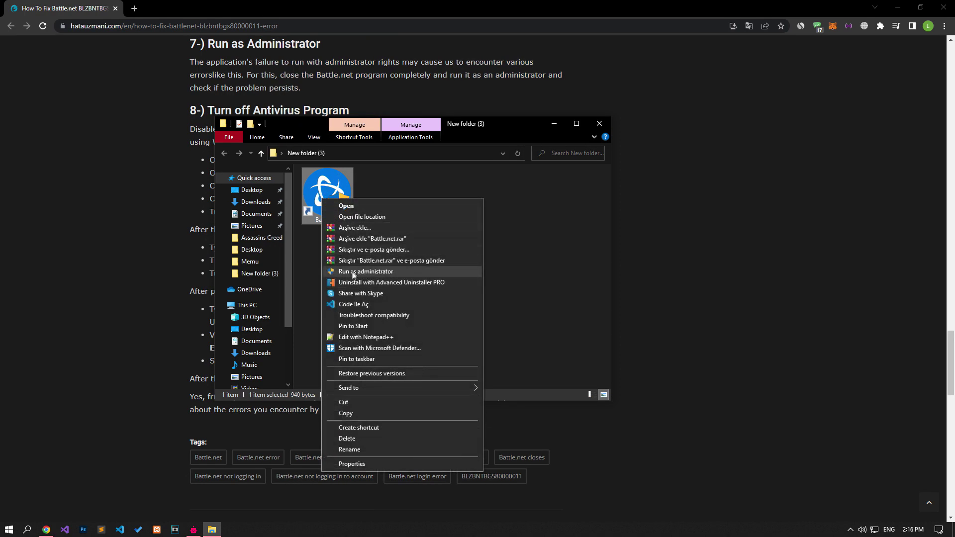
left_click(86, 233)
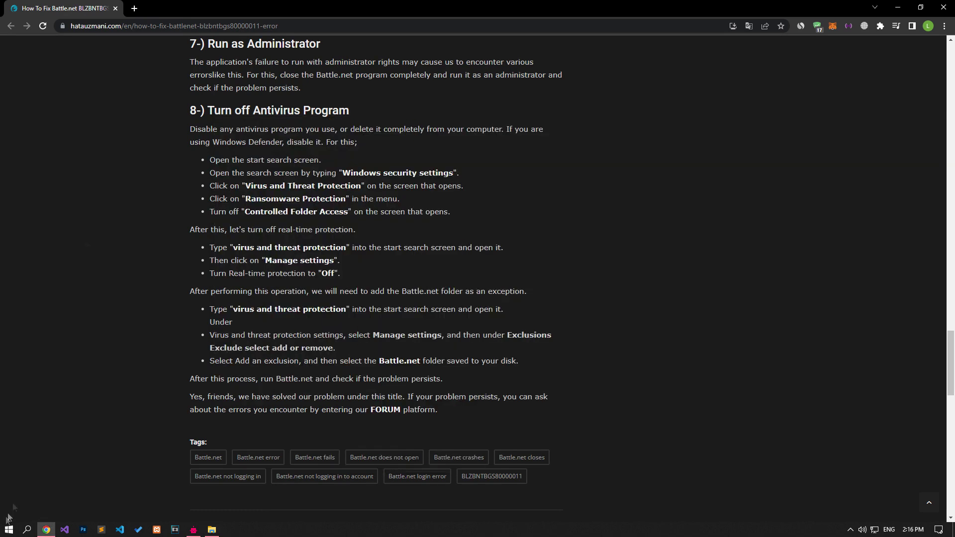
- Check that Controlled folder access is off and turn Real-time protection off
key("super")
type("vir")
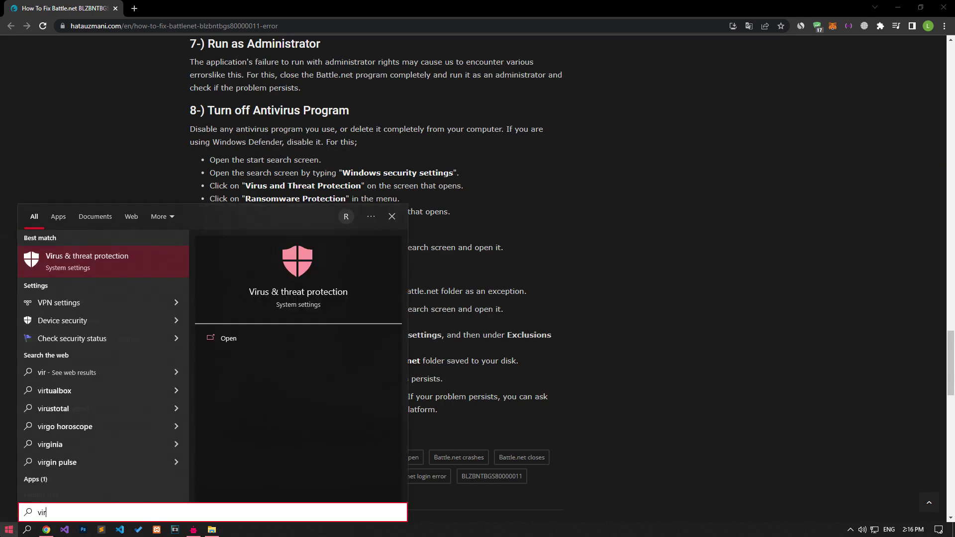
left_click(253, 339)
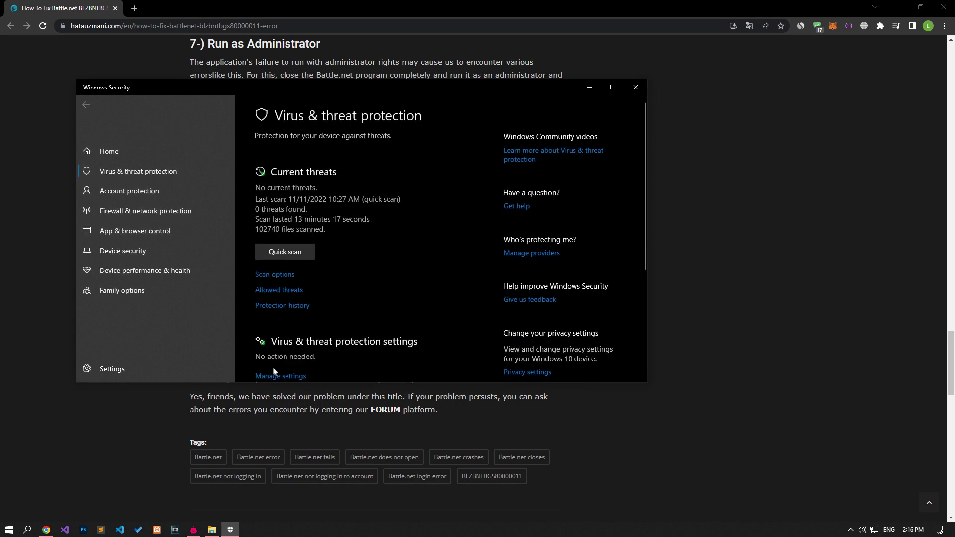
left_click(279, 377)
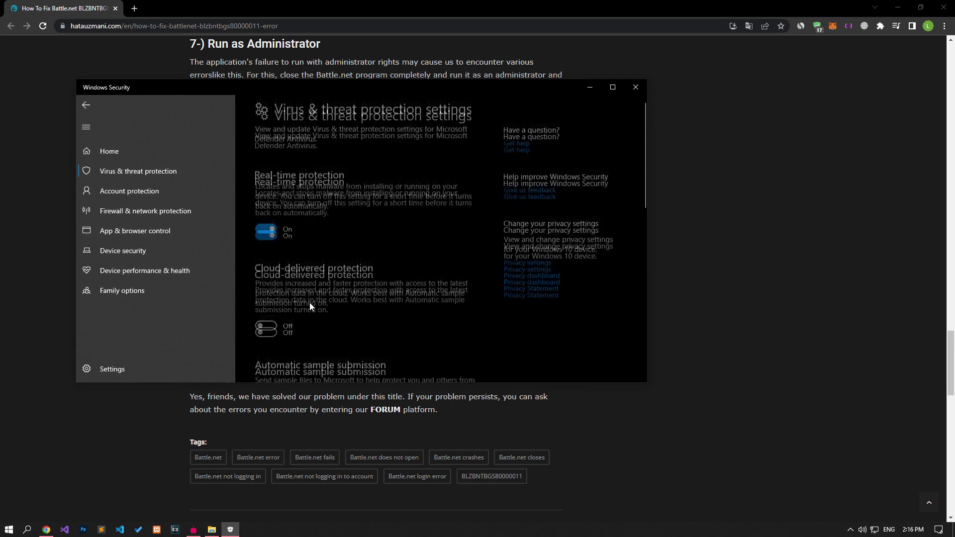
scroll(309, 302, "down", 5)
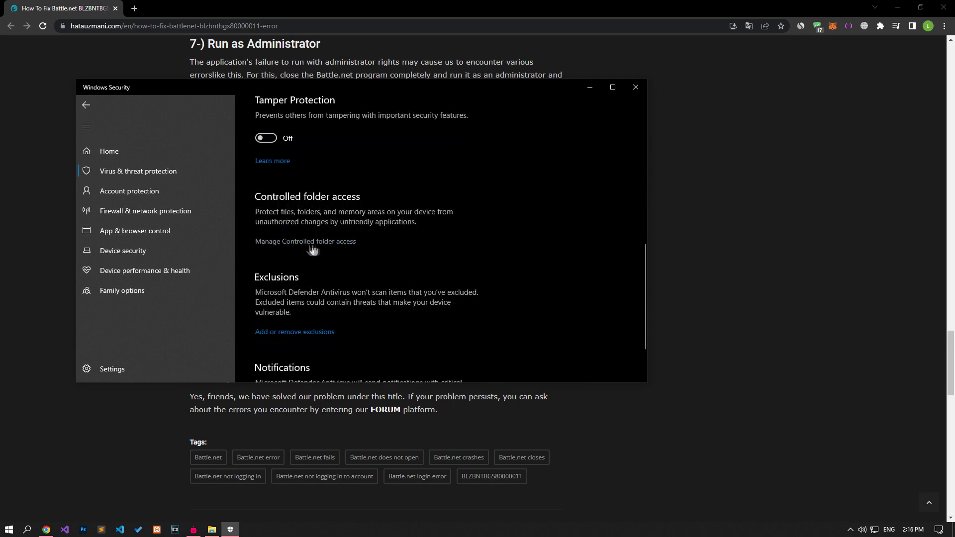
left_click(354, 242)
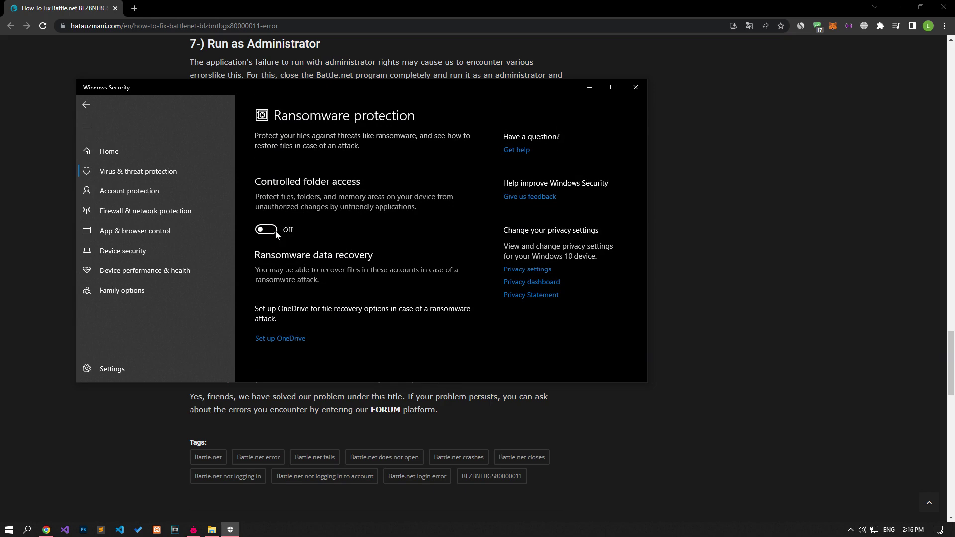
left_click(88, 106)
scroll(374, 269, "up", 5)
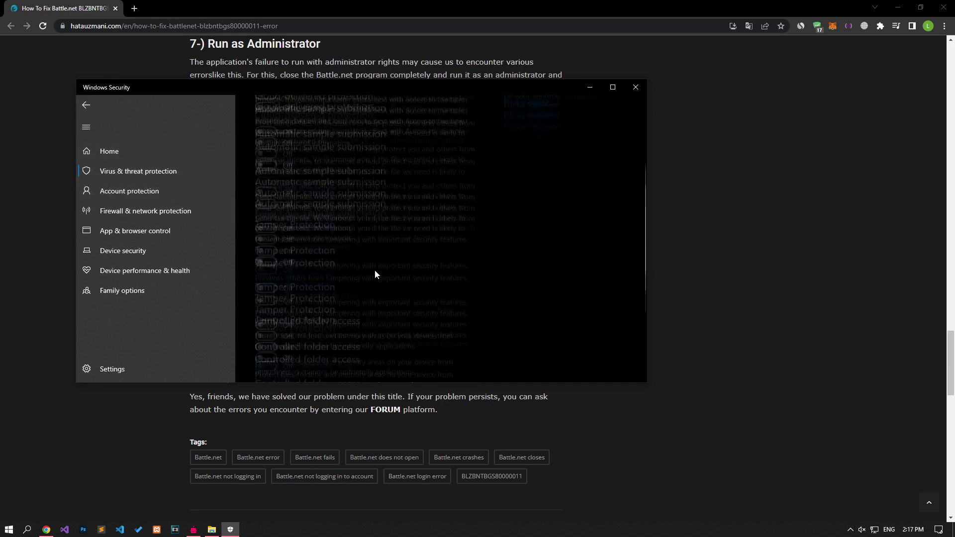
left_click(262, 237)
scroll(263, 236, "down", 10)
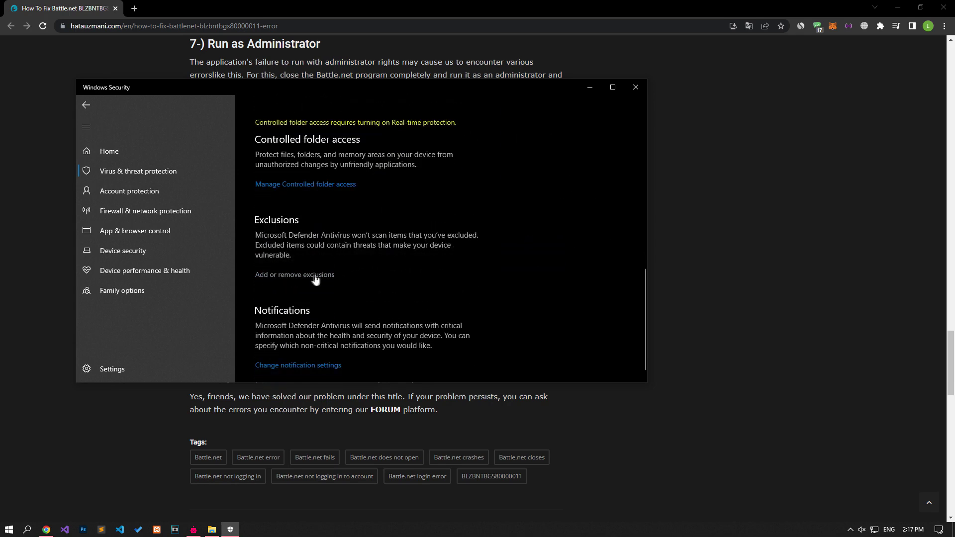
left_click(314, 276)
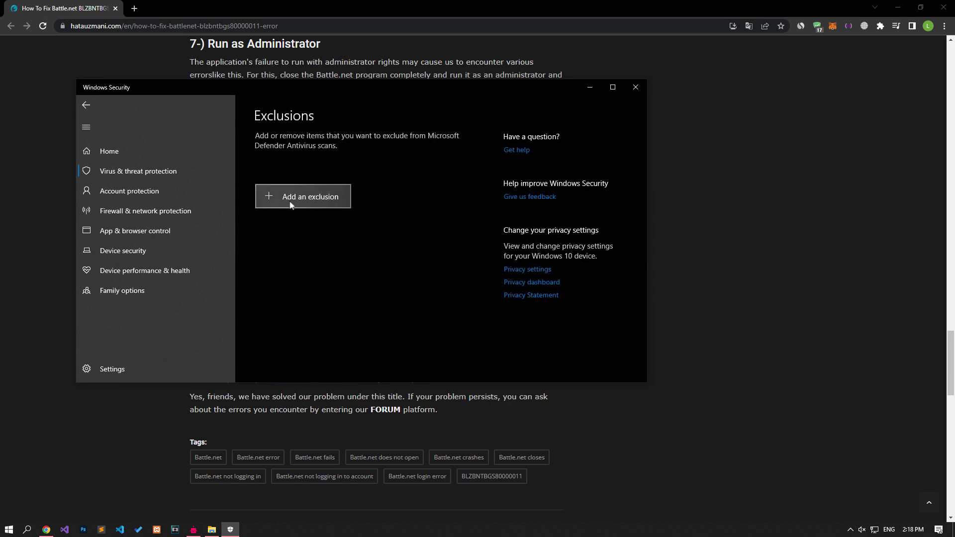
- Start a Defender folder exclusion and open %localappdata% in File Explorer
left_click(334, 201)
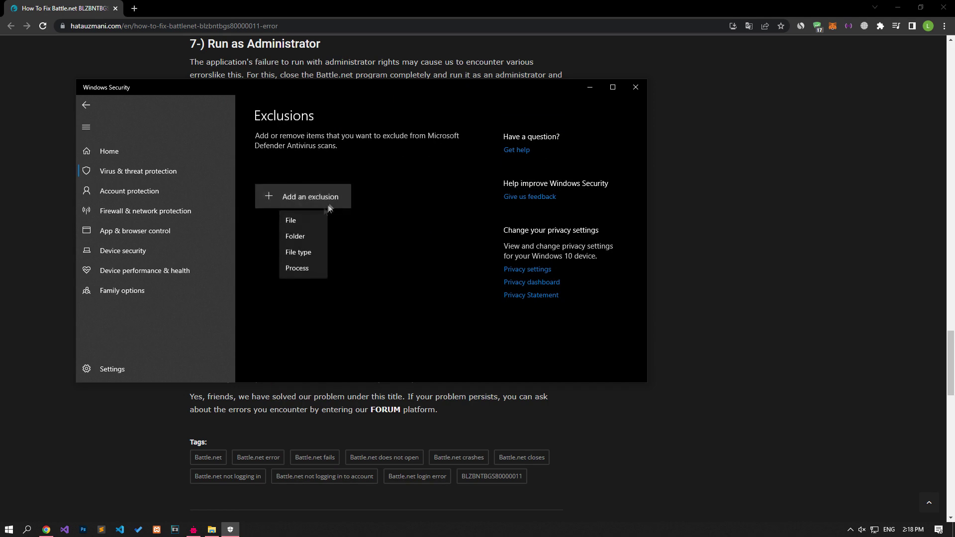
left_click(295, 237)
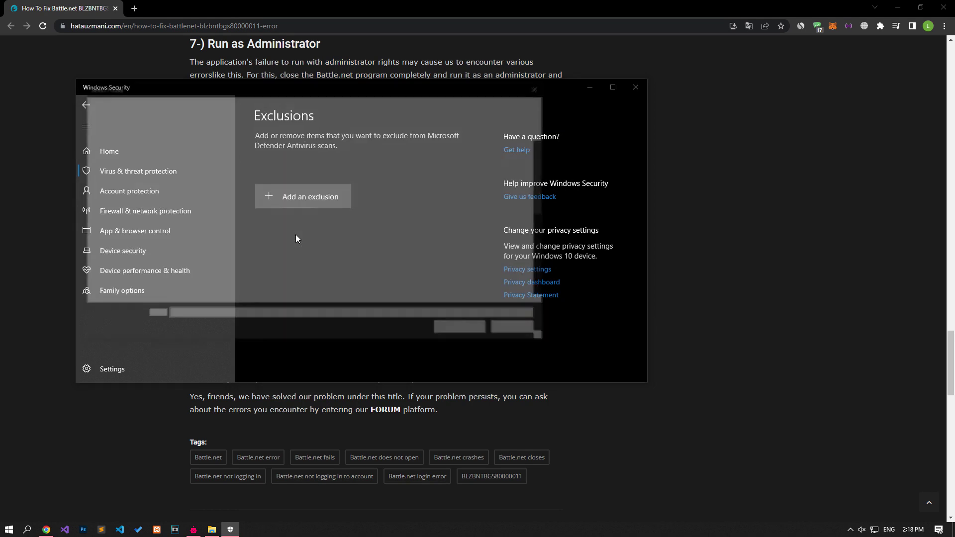
left_click(9, 530)
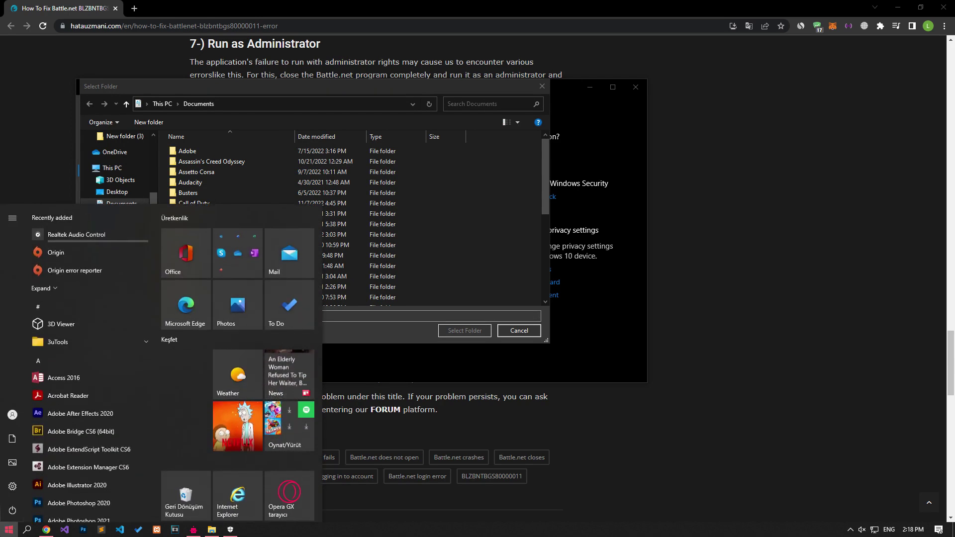
type("%localappd")
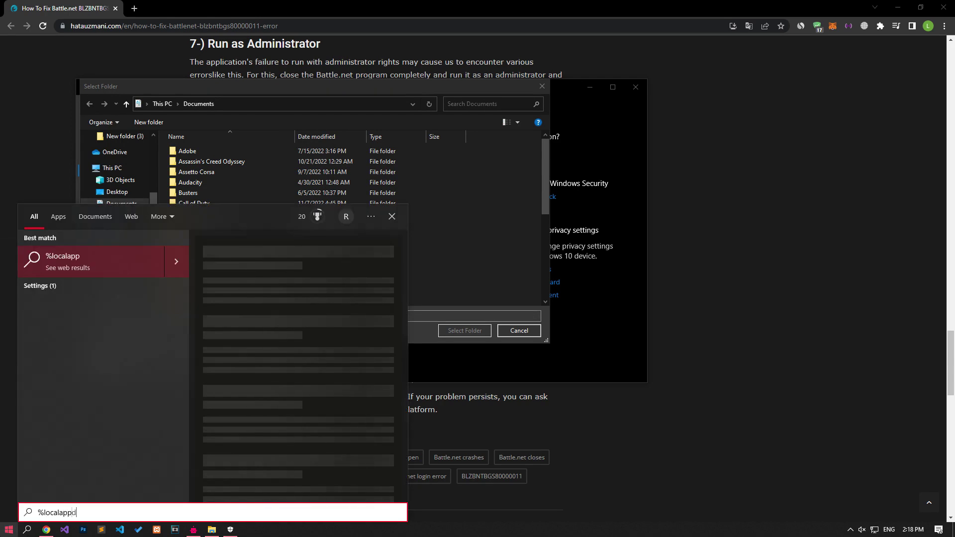
type("%")
key("Return")
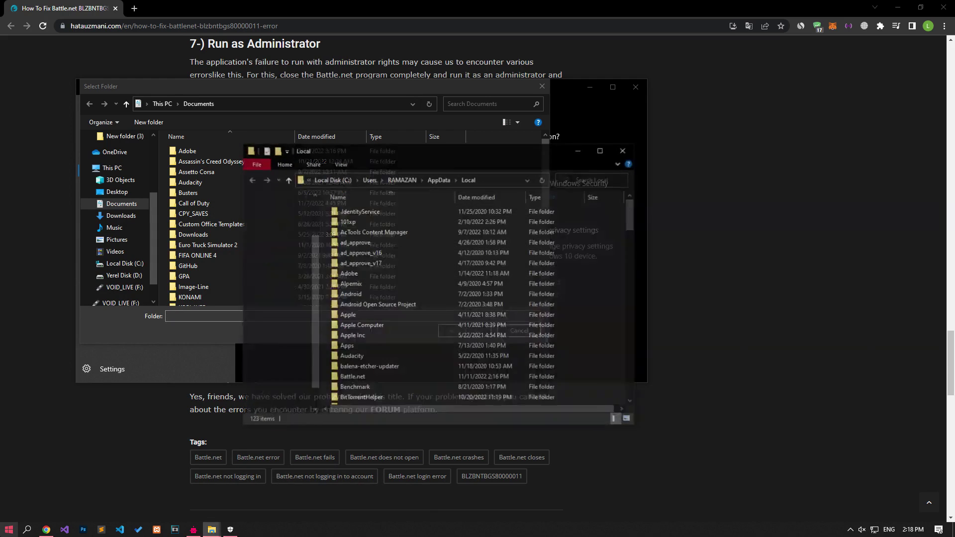